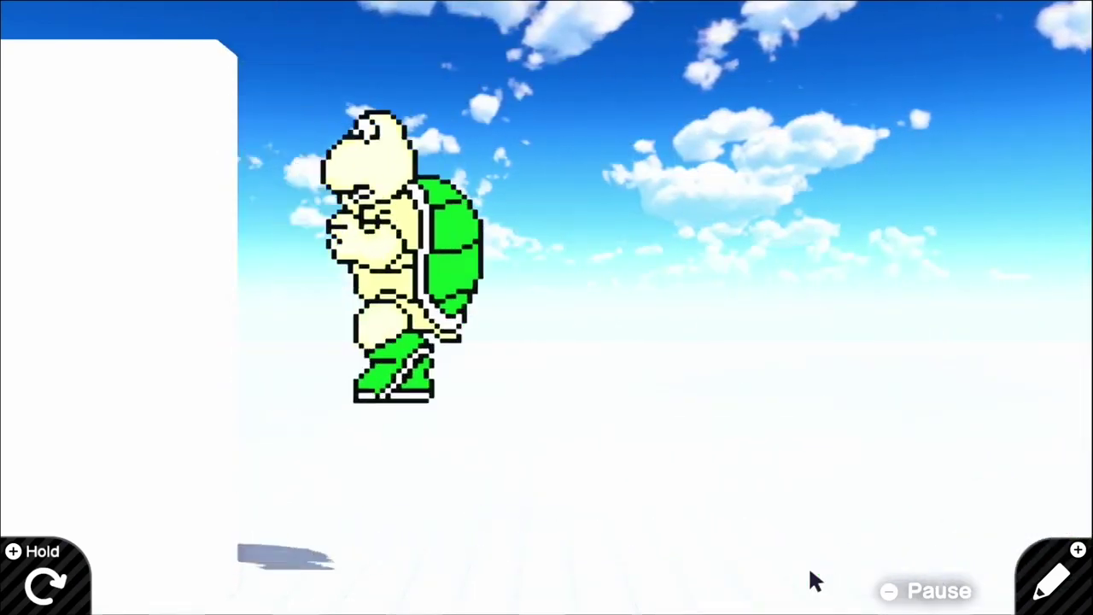
Leave play mode to return to the programming screen showing the four Koopa nodons
{"action": "key", "text": "plus"}
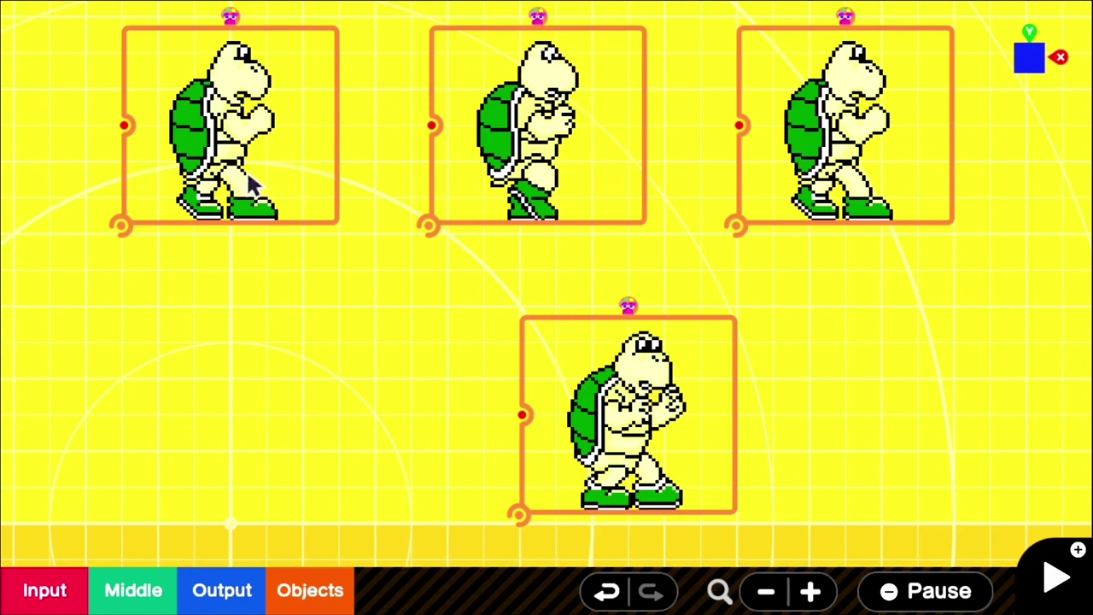
Pan the canvas and drag the Link nodon just left of the lower Koopa nodon
{"action": "scroll", "coordinate": [560, 284], "scroll_direction": "down", "scroll_amount": 3}
{"action": "left_click_drag", "start_coordinate": [598, 276], "coordinate": [581, 342]}
{"action": "scroll", "coordinate": [581, 342], "scroll_direction": "up", "scroll_amount": 3}
{"action": "left_click_drag", "start_coordinate": [424, 359], "coordinate": [923, 316]}
{"action": "left_click_drag", "start_coordinate": [1029, 288], "coordinate": [168, 444]}
{"action": "scroll", "coordinate": [391, 418], "scroll_direction": "up", "scroll_amount": 4}
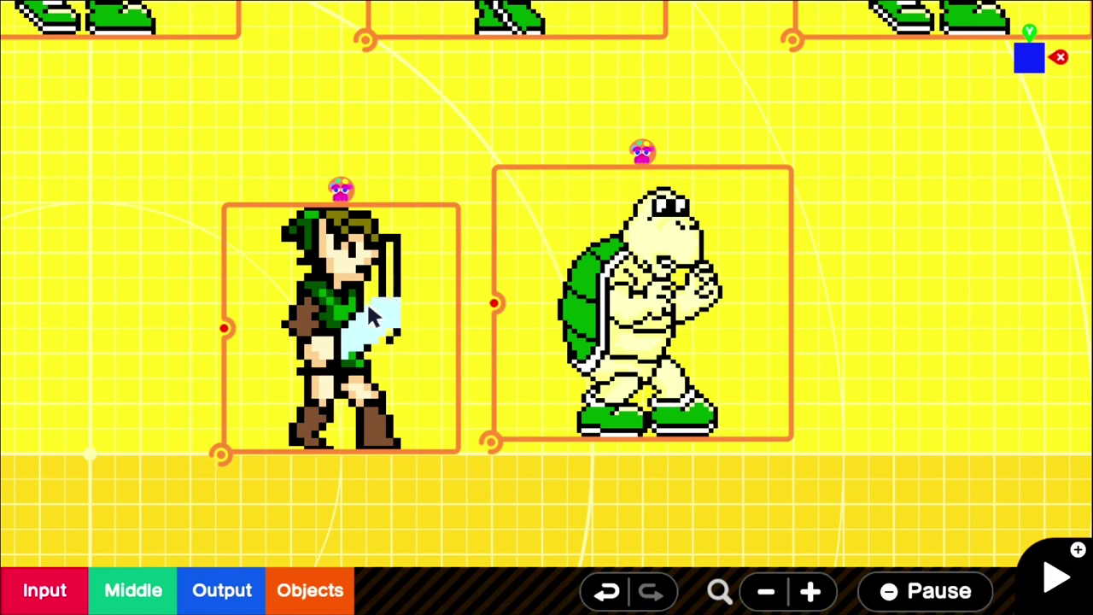
Add a Characters > Person nodon over Link, wire it to Link, and run the game
{"action": "left_click_drag", "start_coordinate": [382, 314], "coordinate": [346, 308]}
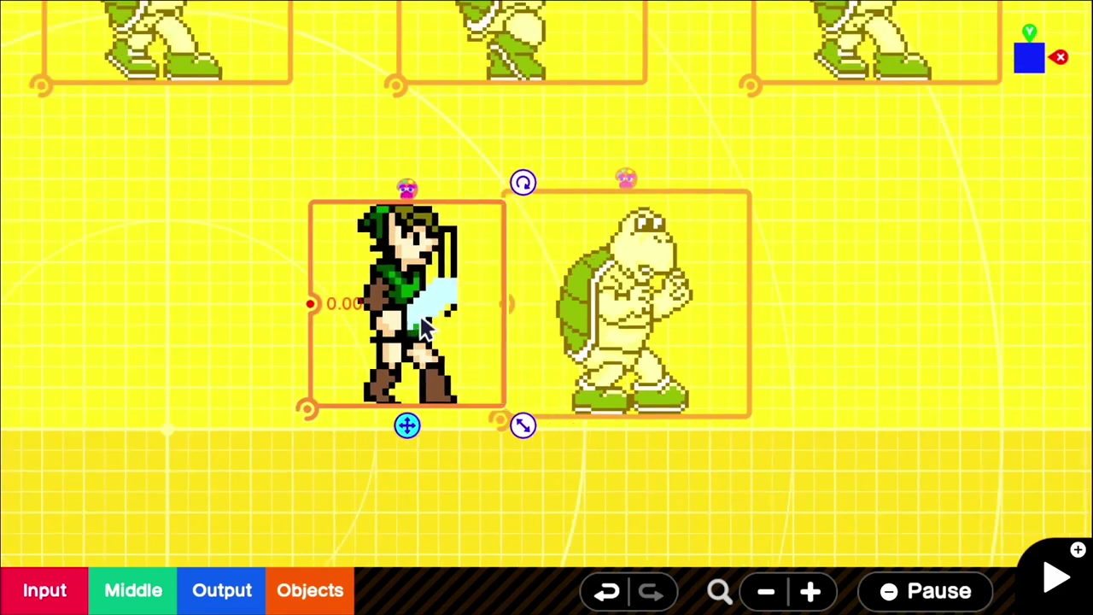
{"action": "left_click", "coordinate": [331, 602]}
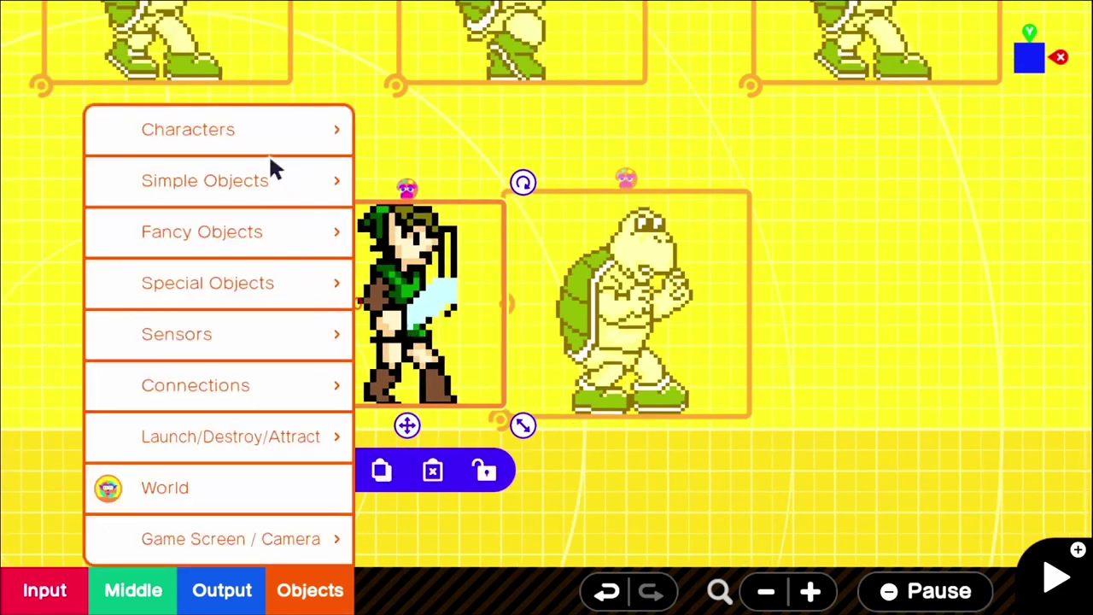
{"action": "left_click", "coordinate": [307, 135]}
{"action": "left_click", "coordinate": [424, 131]}
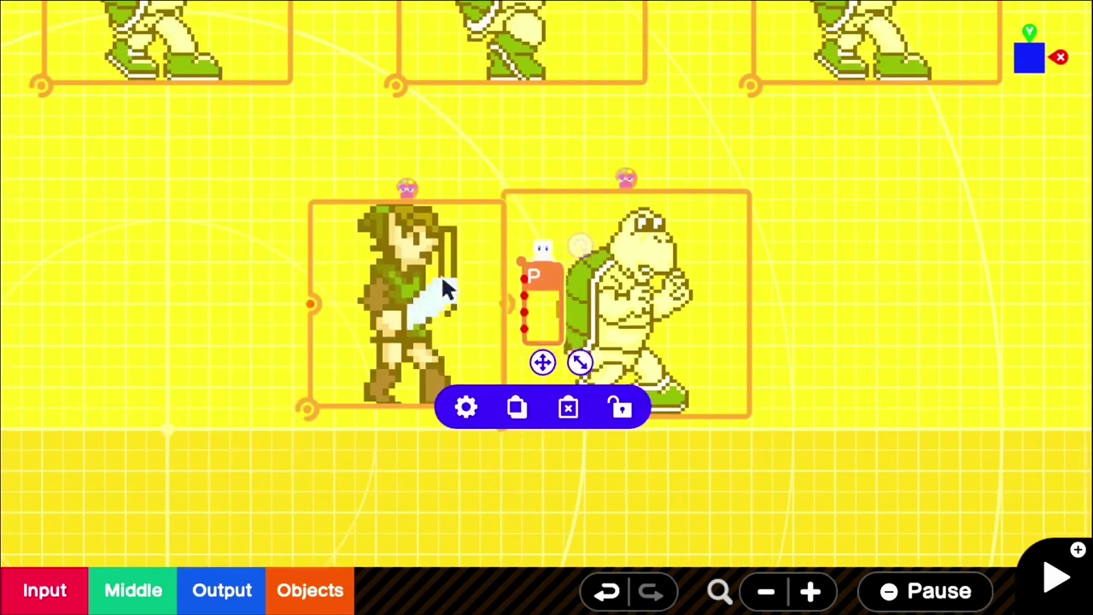
{"action": "left_click_drag", "start_coordinate": [580, 363], "coordinate": [623, 424]}
{"action": "left_click_drag", "start_coordinate": [571, 264], "coordinate": [403, 218]}
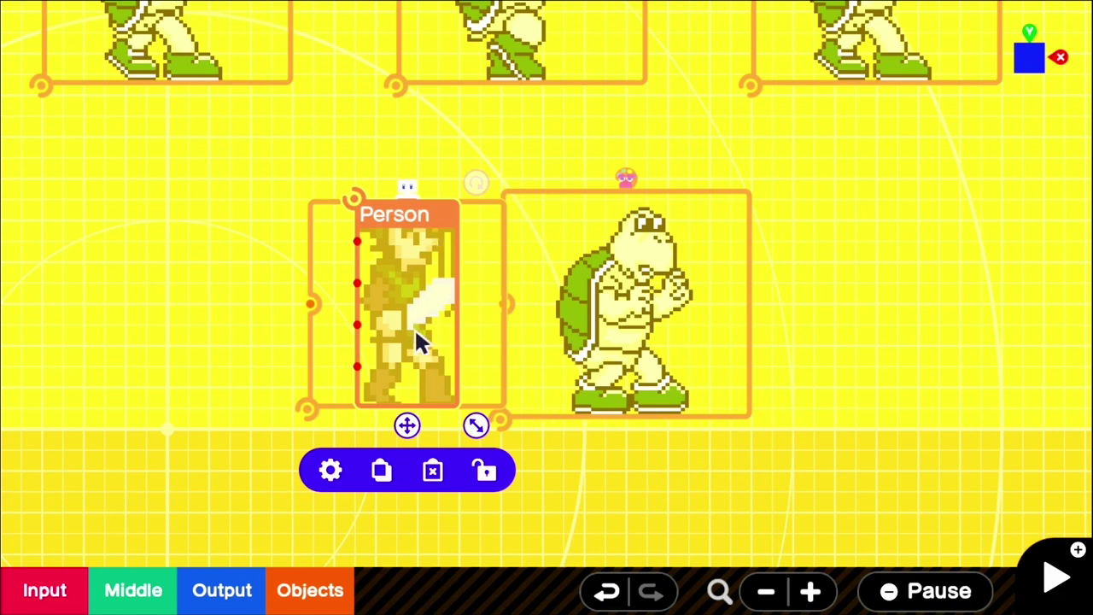
{"action": "left_click_drag", "start_coordinate": [352, 203], "coordinate": [311, 423]}
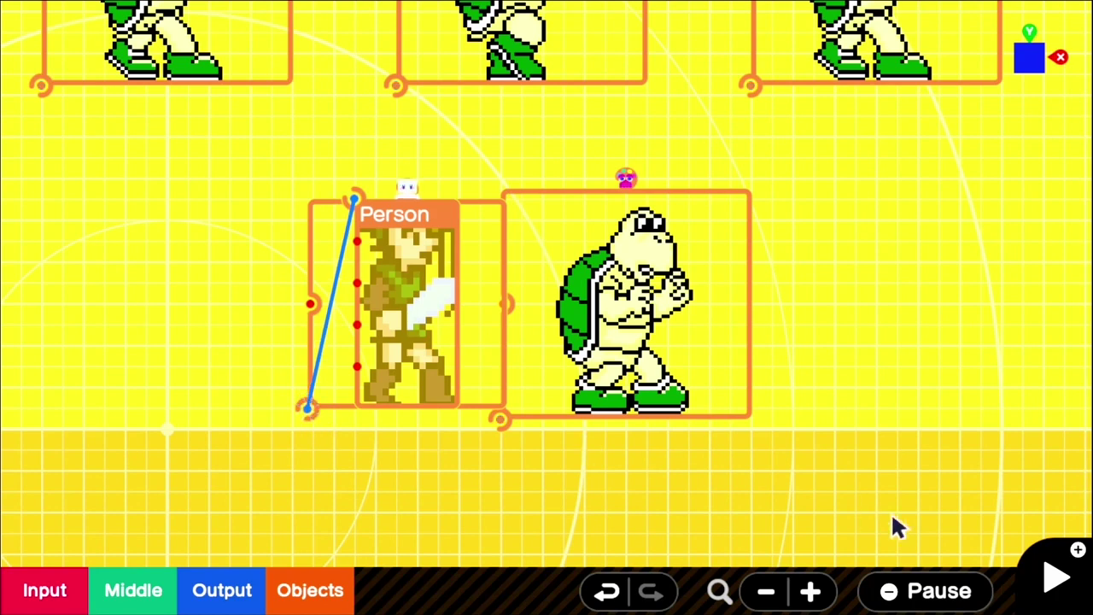
{"action": "left_click", "coordinate": [1057, 586]}
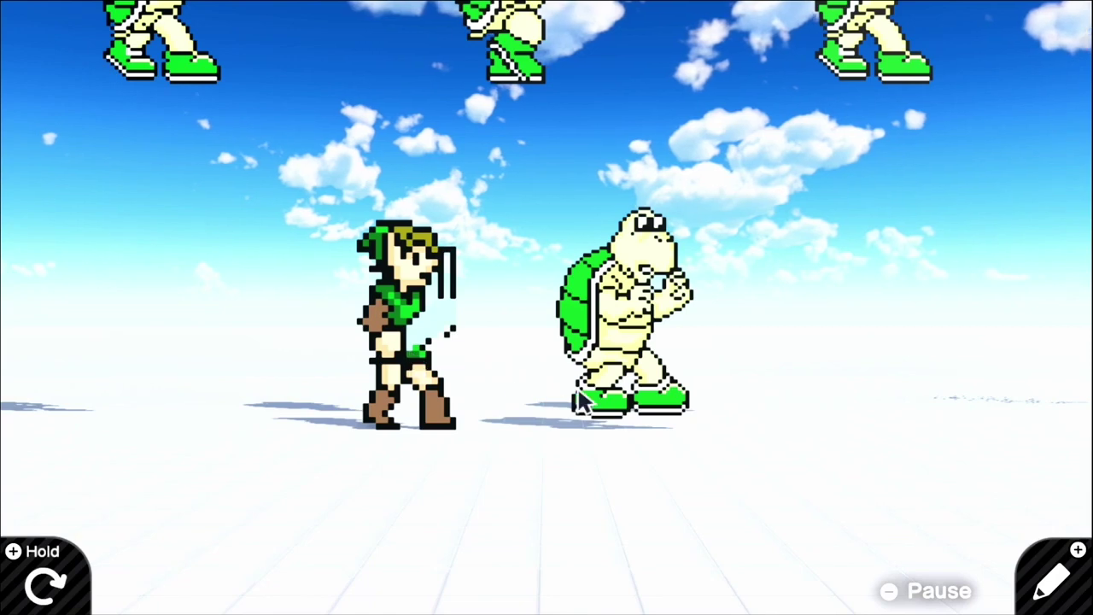
Go back to the programming screen and test-run the game again
{"action": "key", "text": "plus"}
{"action": "left_click", "coordinate": [436, 294]}
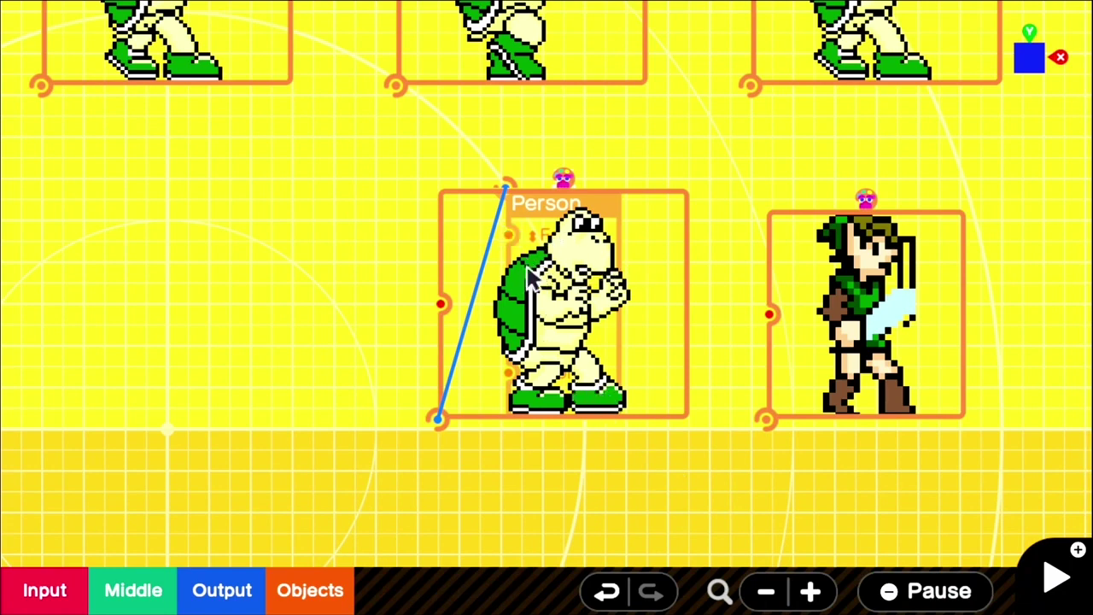
{"action": "left_click", "coordinate": [1059, 571]}
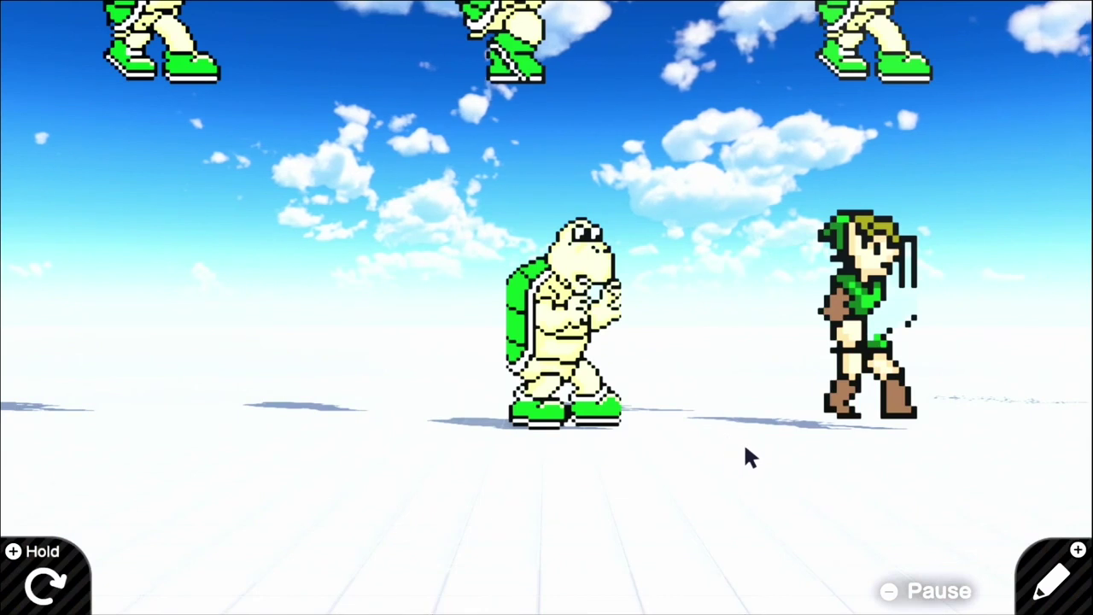
{"action": "left_click", "coordinate": [1046, 586]}
Rearrange the Koopa and Link nodons, then delete the Person nodon
{"action": "left_click_drag", "start_coordinate": [700, 346], "coordinate": [482, 345]}
{"action": "left_click", "coordinate": [482, 346]}
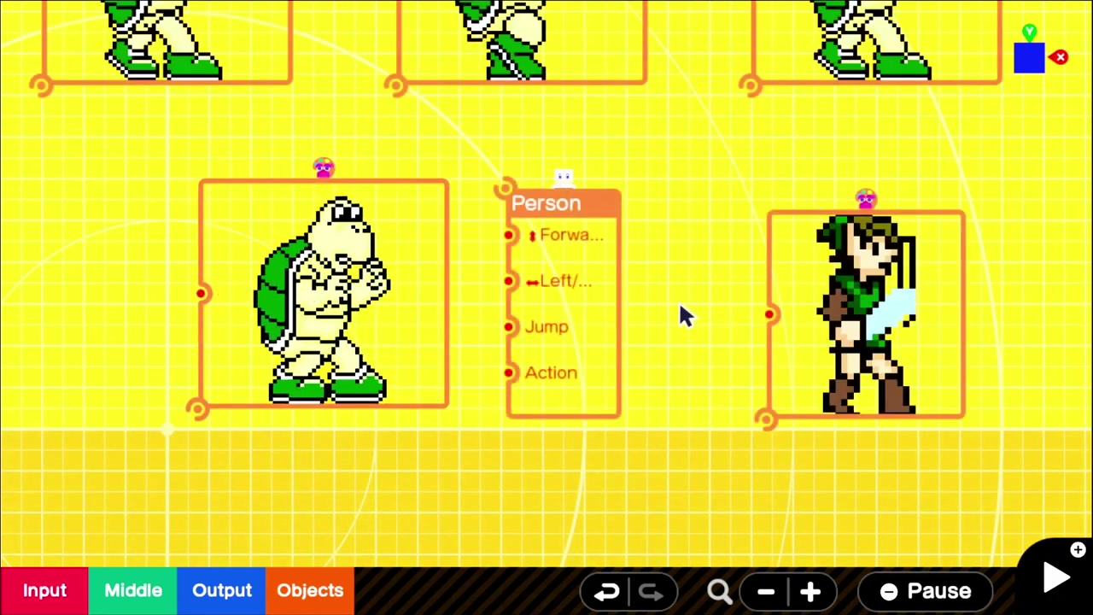
{"action": "left_click_drag", "start_coordinate": [818, 328], "coordinate": [744, 342]}
{"action": "left_click", "coordinate": [649, 479]}
{"action": "left_click", "coordinate": [683, 517]}
{"action": "left_click", "coordinate": [369, 593]}
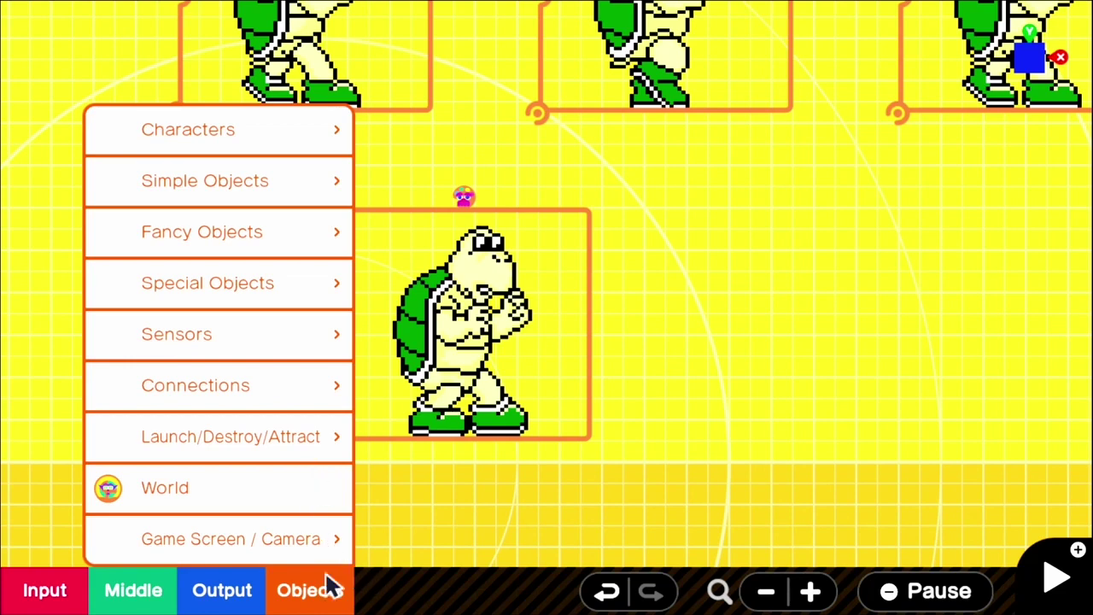
Add a Special Objects > Texture nodon beside the Koopa and draw a white stroke on it
{"action": "left_click", "coordinate": [287, 299]}
{"action": "left_click", "coordinate": [452, 497]}
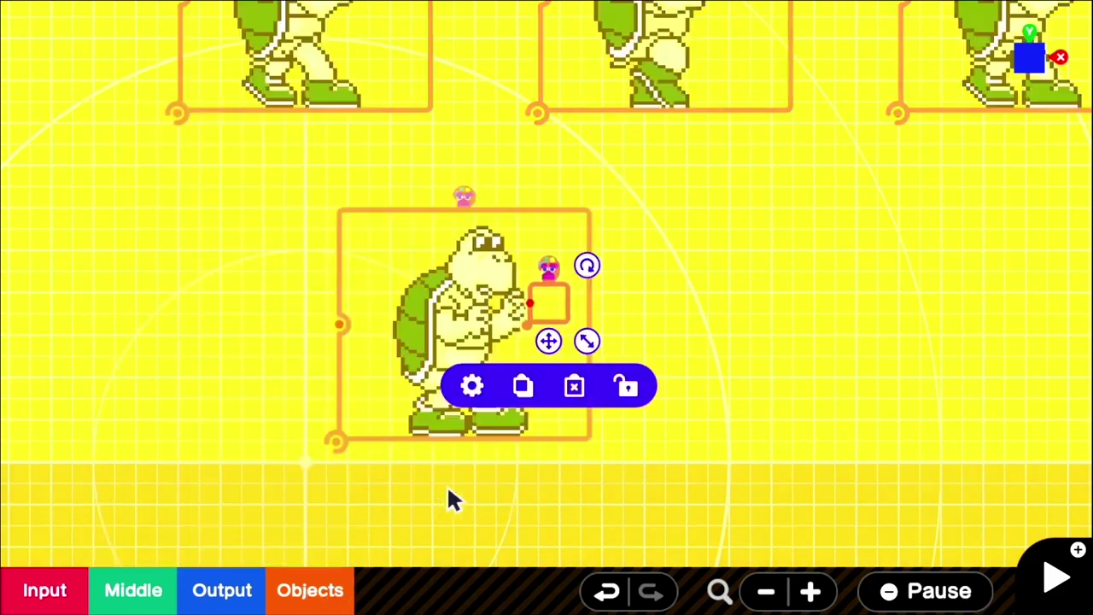
{"action": "left_click", "coordinate": [568, 385]}
{"action": "left_click_drag", "start_coordinate": [424, 237], "coordinate": [467, 424]}
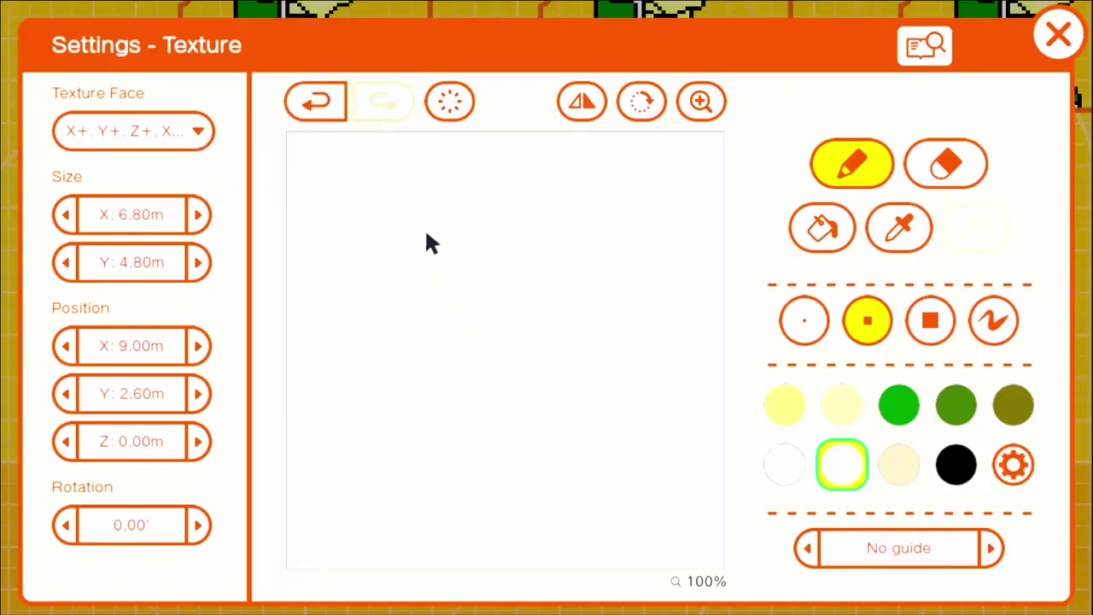
Turn off the X-, X+, Y+, Y-, Z- and Z+ faces so the texture applies only to X Center
{"action": "left_click", "coordinate": [201, 135]}
{"action": "left_click", "coordinate": [163, 140]}
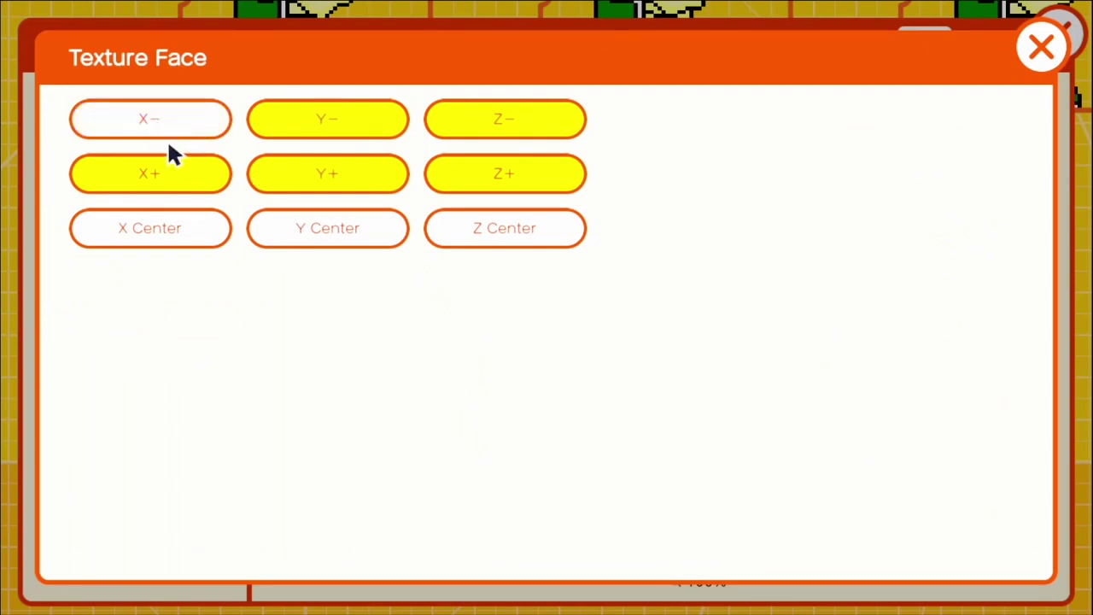
{"action": "left_click", "coordinate": [192, 173]}
{"action": "left_click", "coordinate": [256, 175]}
{"action": "left_click", "coordinate": [297, 128]}
{"action": "left_click", "coordinate": [474, 128]}
{"action": "left_click", "coordinate": [463, 167]}
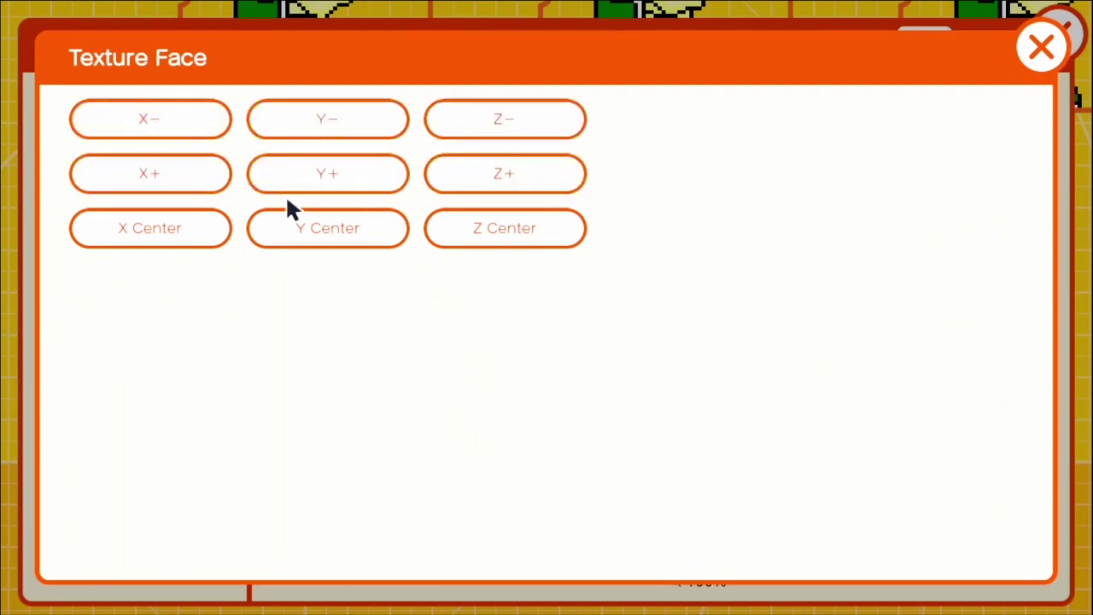
{"action": "left_click", "coordinate": [168, 235]}
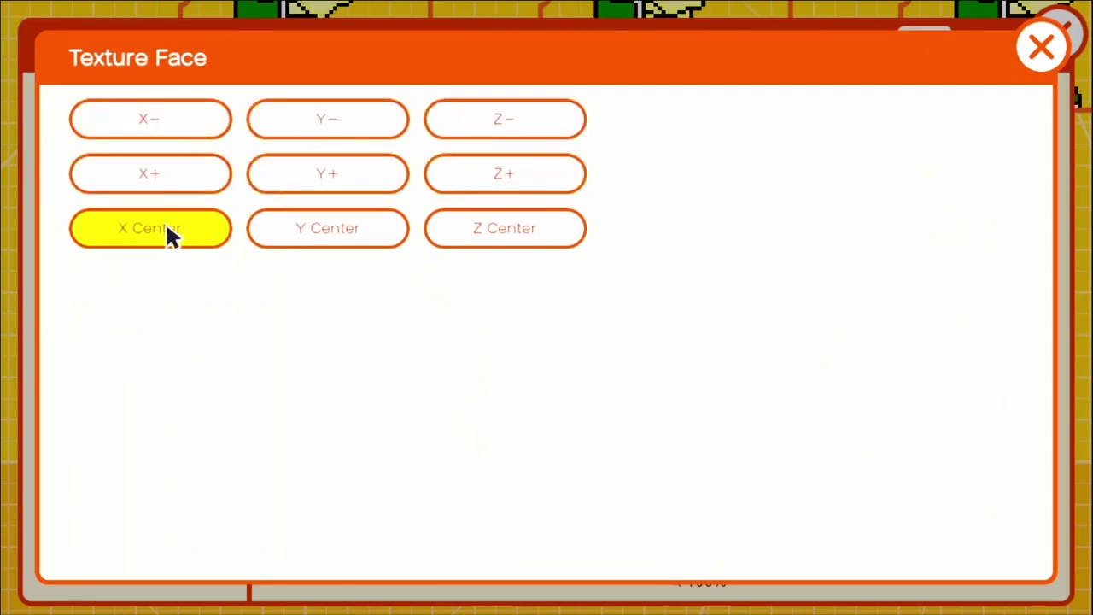
{"action": "left_click", "coordinate": [1040, 52]}
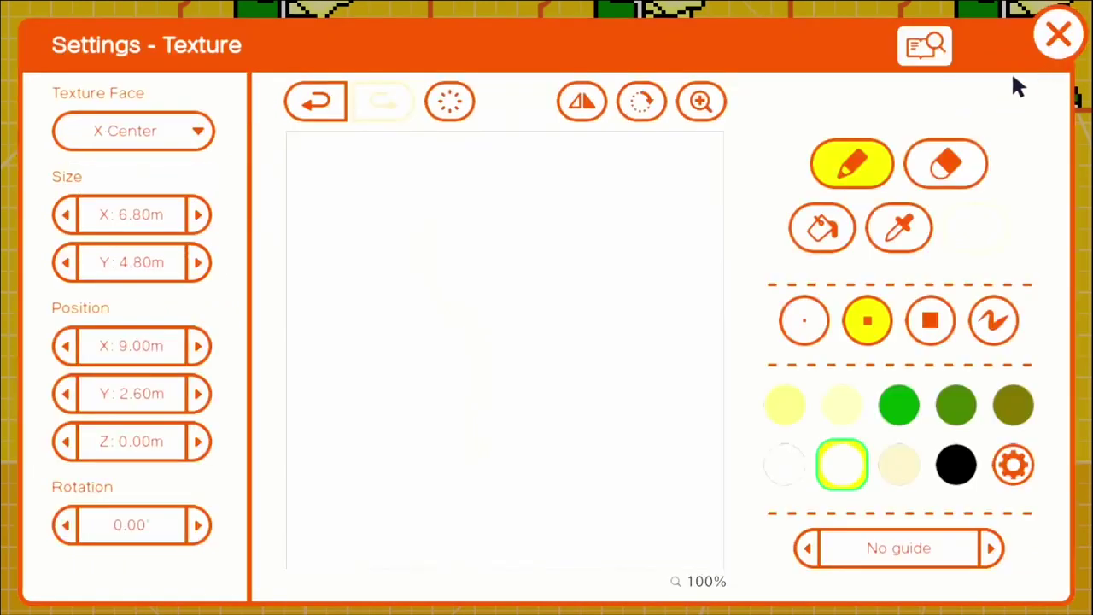
{"action": "left_click", "coordinate": [1057, 34]}
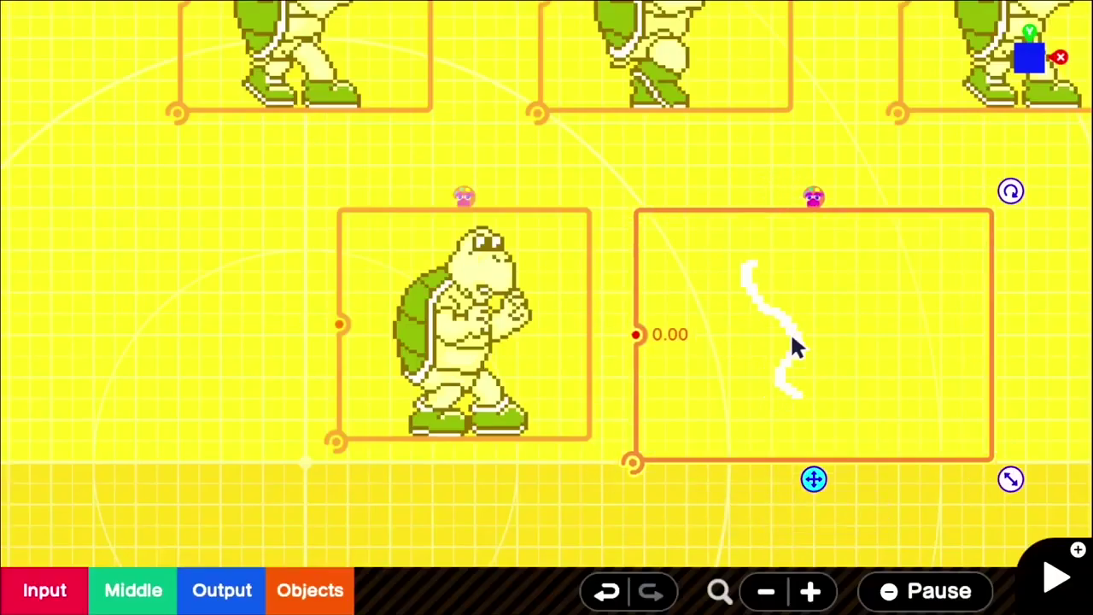
Narrow and delete the Texture nodon, then zoom in on the Koopa
{"action": "left_click_drag", "start_coordinate": [1010, 468], "coordinate": [979, 469]}
{"action": "left_click", "coordinate": [840, 512]}
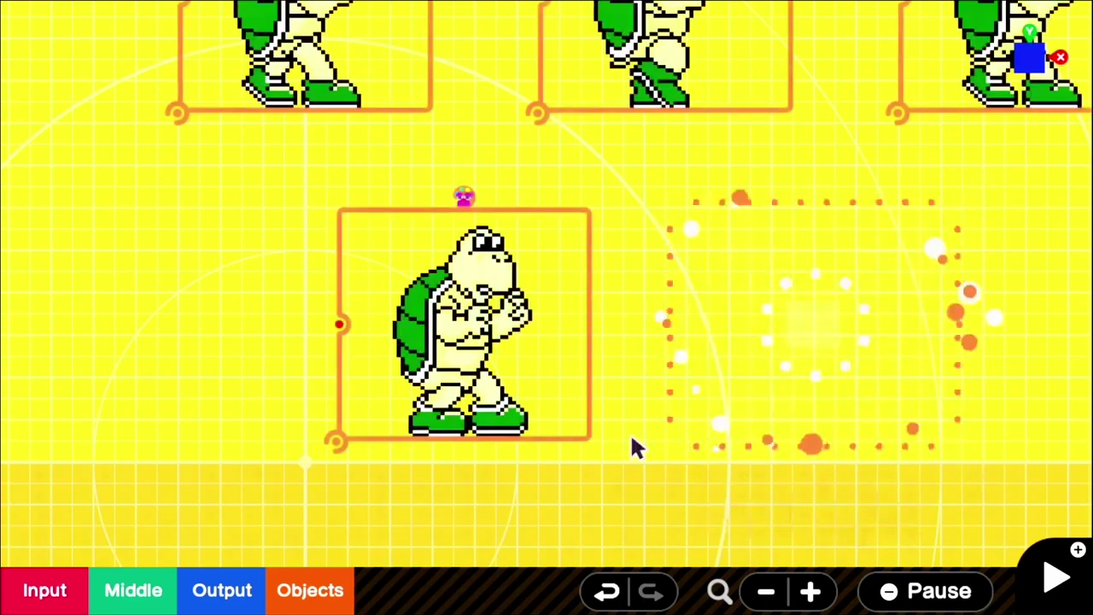
{"action": "scroll", "coordinate": [749, 488], "scroll_direction": "up", "scroll_amount": 2}
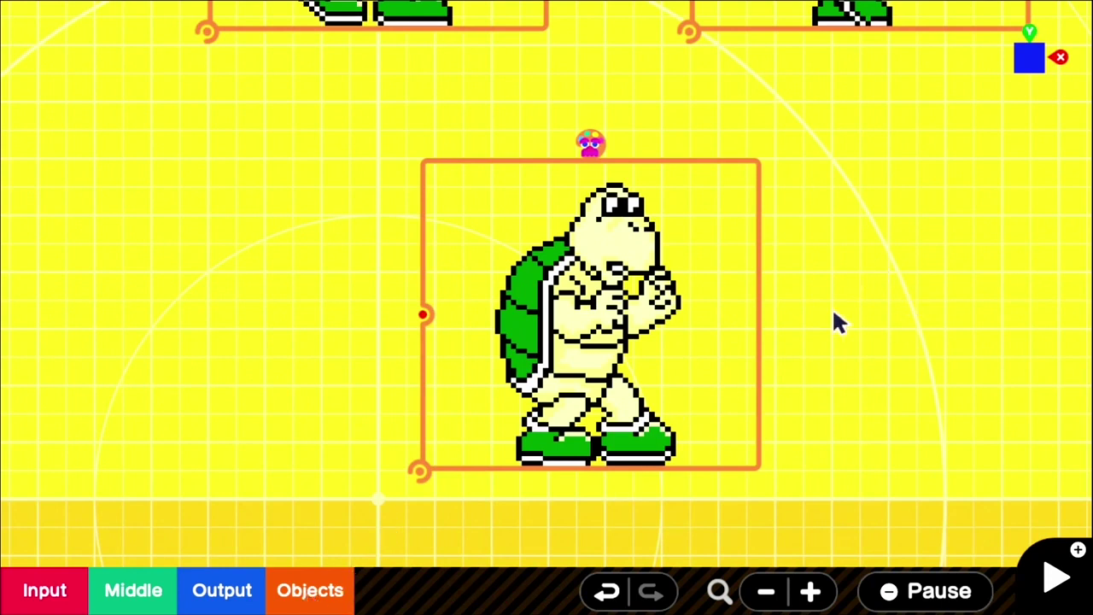
{"action": "left_click", "coordinate": [310, 590]}
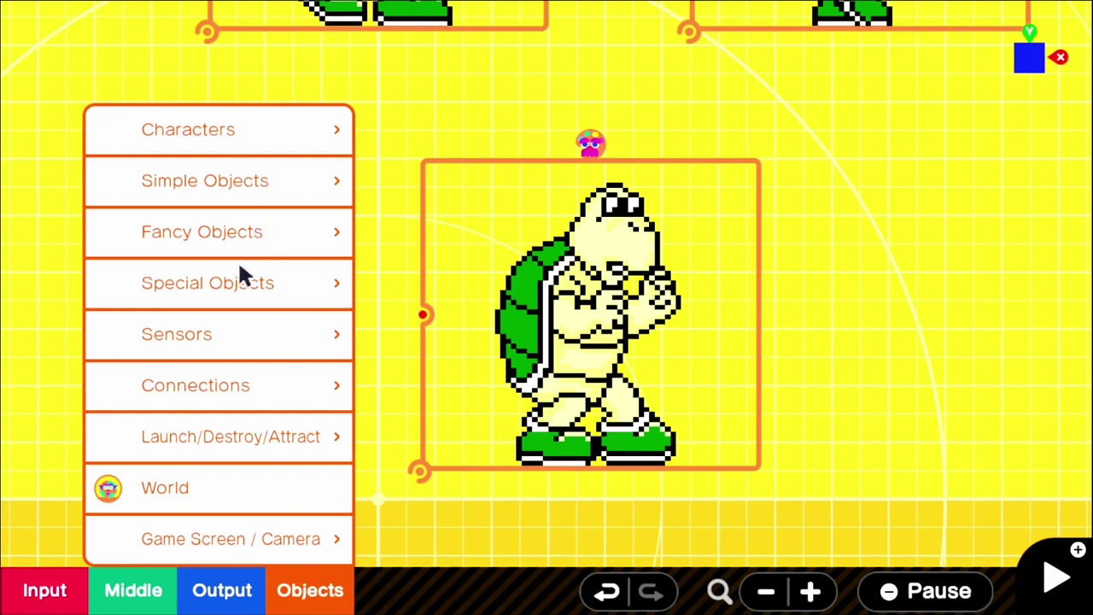
Add a Simple Objects > Box and resize and shift it to cover the Koopa nodon
{"action": "left_click", "coordinate": [231, 181]}
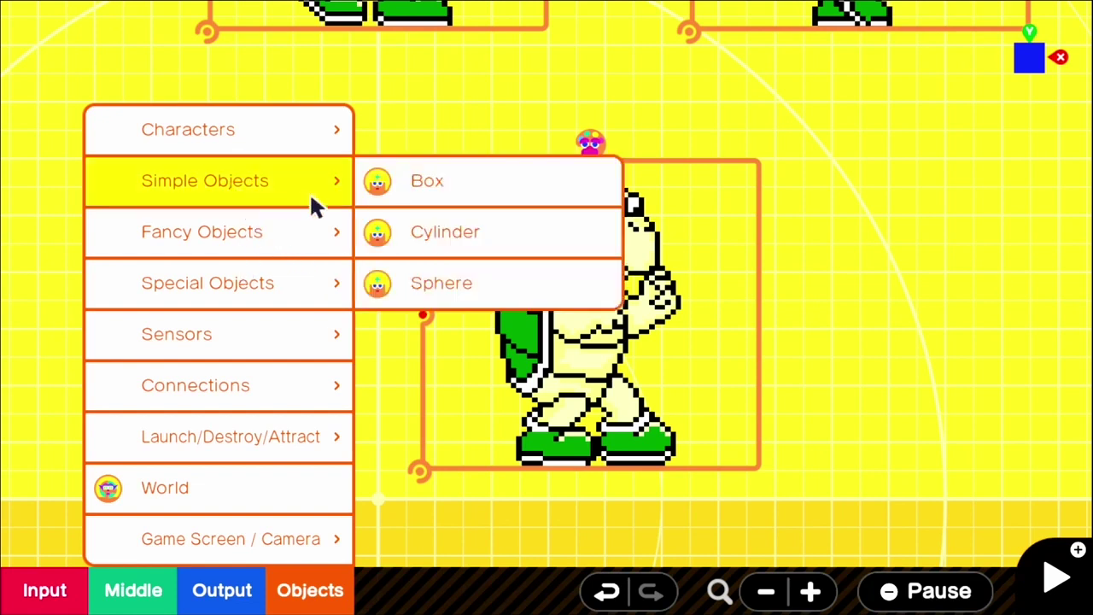
{"action": "left_click", "coordinate": [439, 195]}
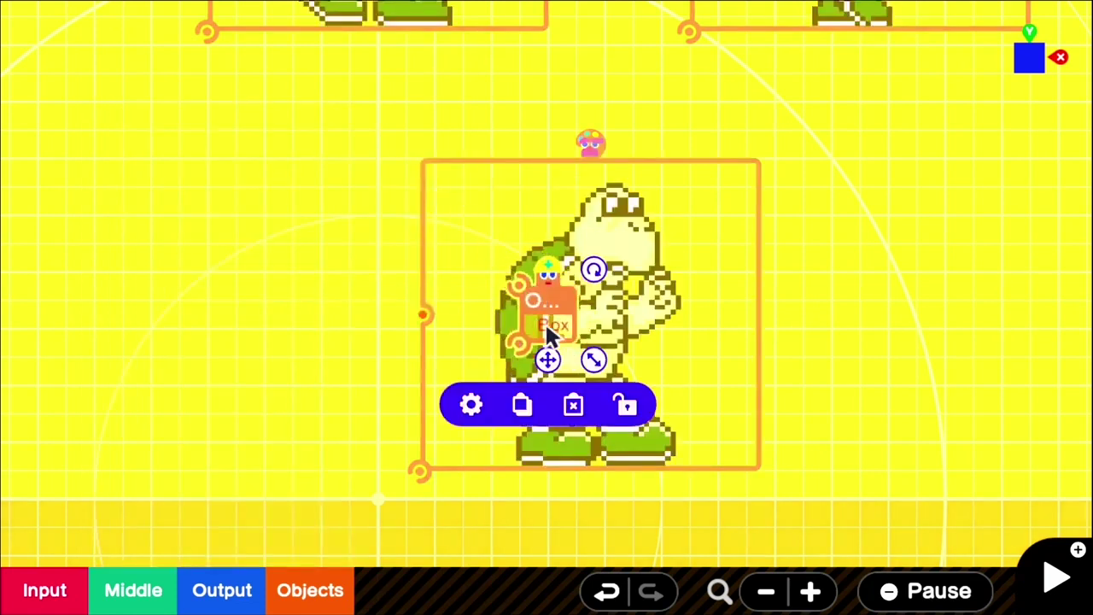
{"action": "left_click_drag", "start_coordinate": [595, 359], "coordinate": [691, 486]}
{"action": "left_click_drag", "start_coordinate": [570, 492], "coordinate": [588, 499]}
{"action": "left_click_drag", "start_coordinate": [719, 490], "coordinate": [707, 489]}
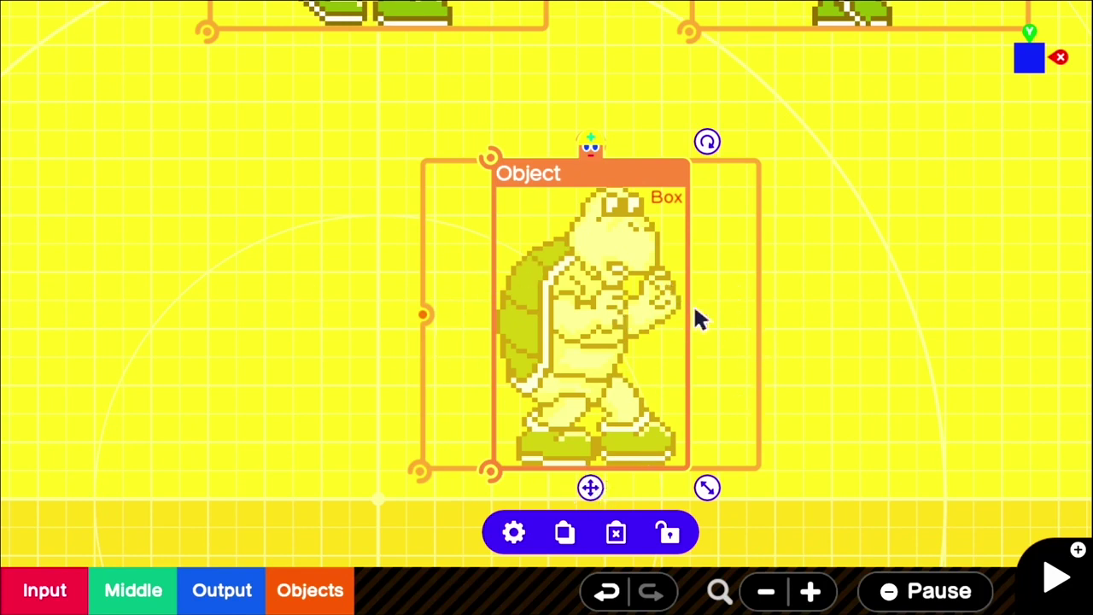
{"action": "left_click", "coordinate": [794, 327]}
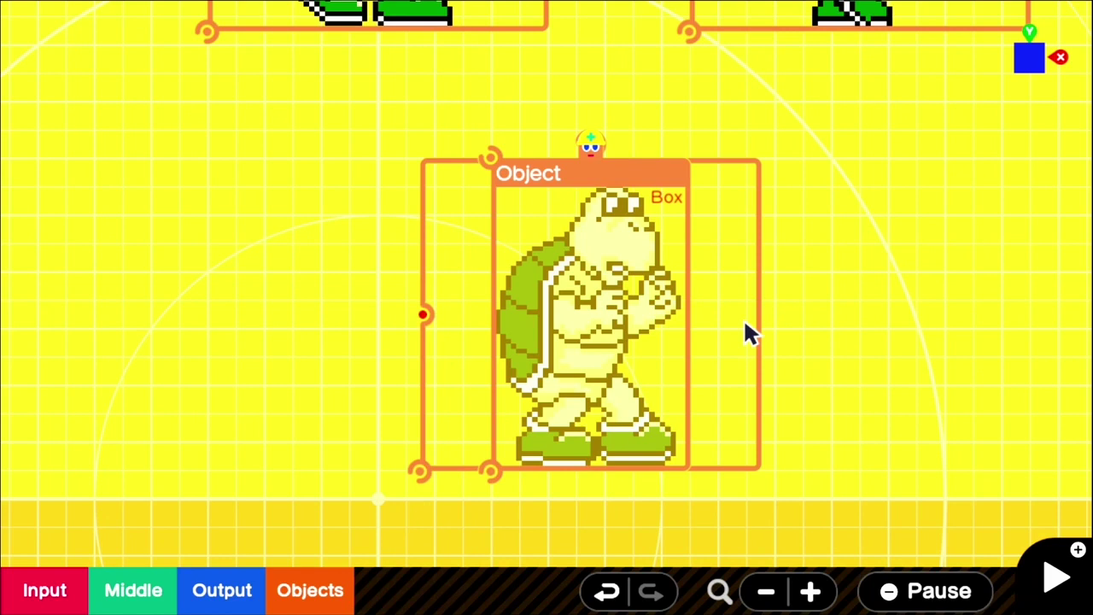
Select the Box Object sitting over the turtle sprite
{"action": "left_click", "coordinate": [573, 190]}
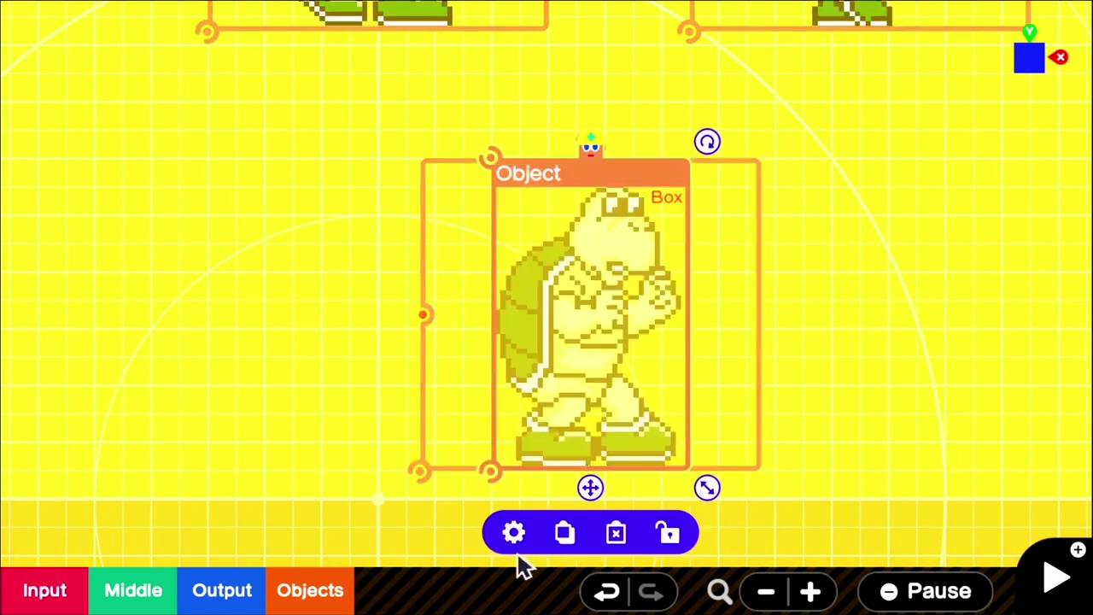
{"action": "left_click", "coordinate": [586, 188]}
Turn off the Box's Visible, Solid, Destructive and Destructible settings, keeping Movable on
{"action": "left_click", "coordinate": [514, 538]}
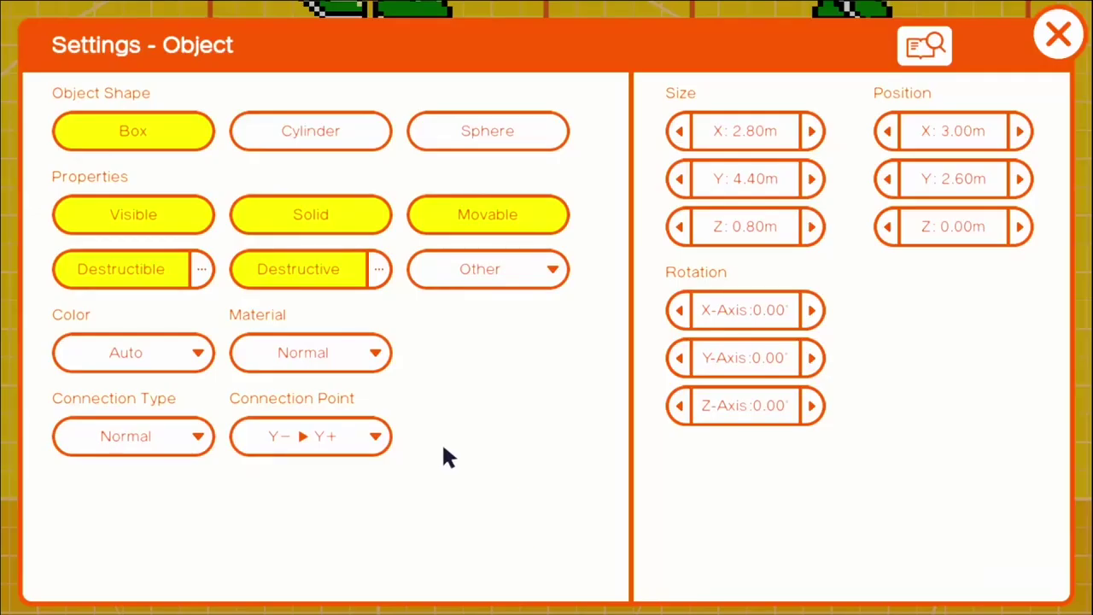
{"action": "left_click", "coordinate": [165, 218]}
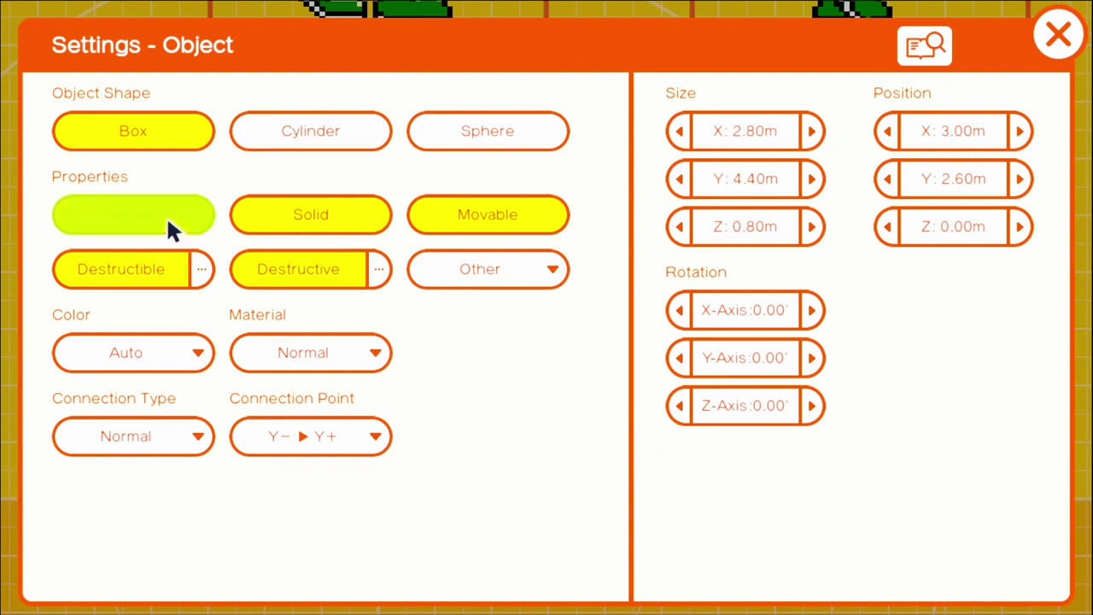
{"action": "left_click", "coordinate": [323, 229]}
{"action": "left_click", "coordinate": [441, 227]}
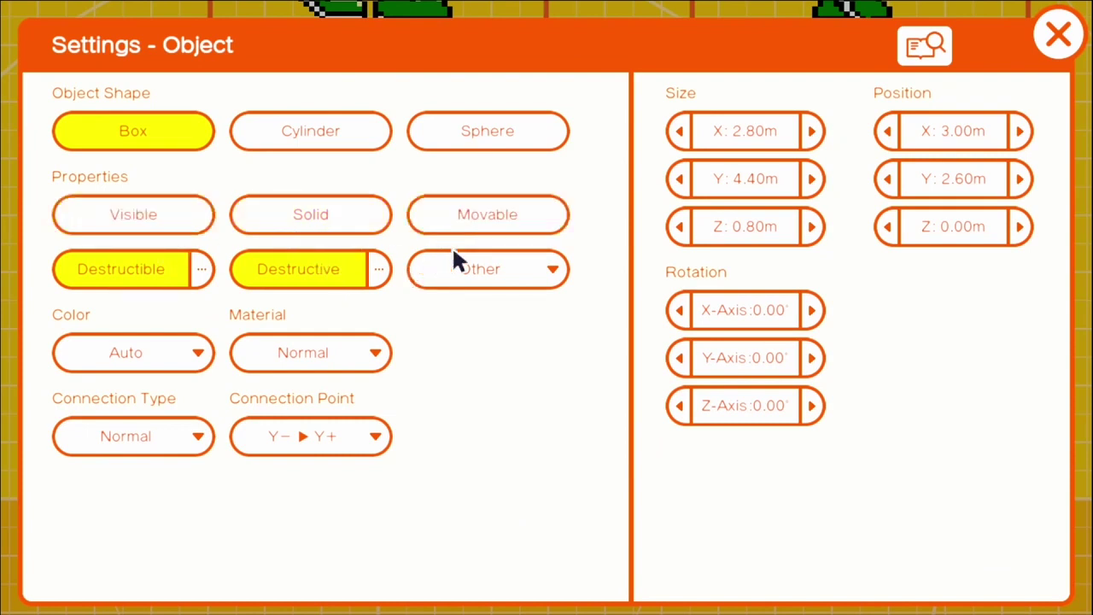
{"action": "left_click", "coordinate": [470, 222]}
{"action": "left_click", "coordinate": [335, 269]}
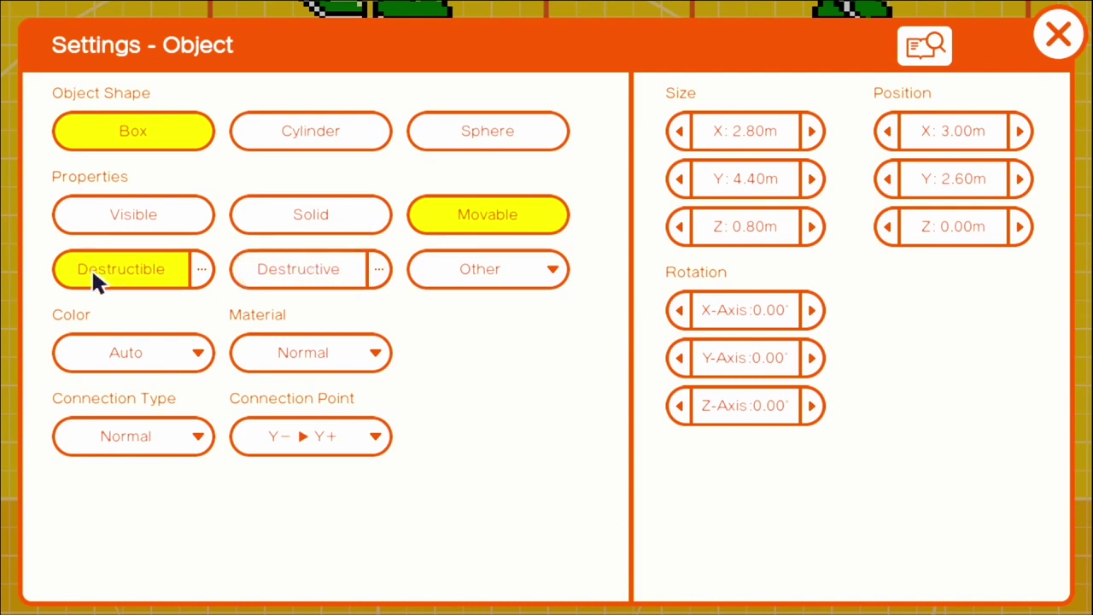
{"action": "left_click", "coordinate": [104, 272]}
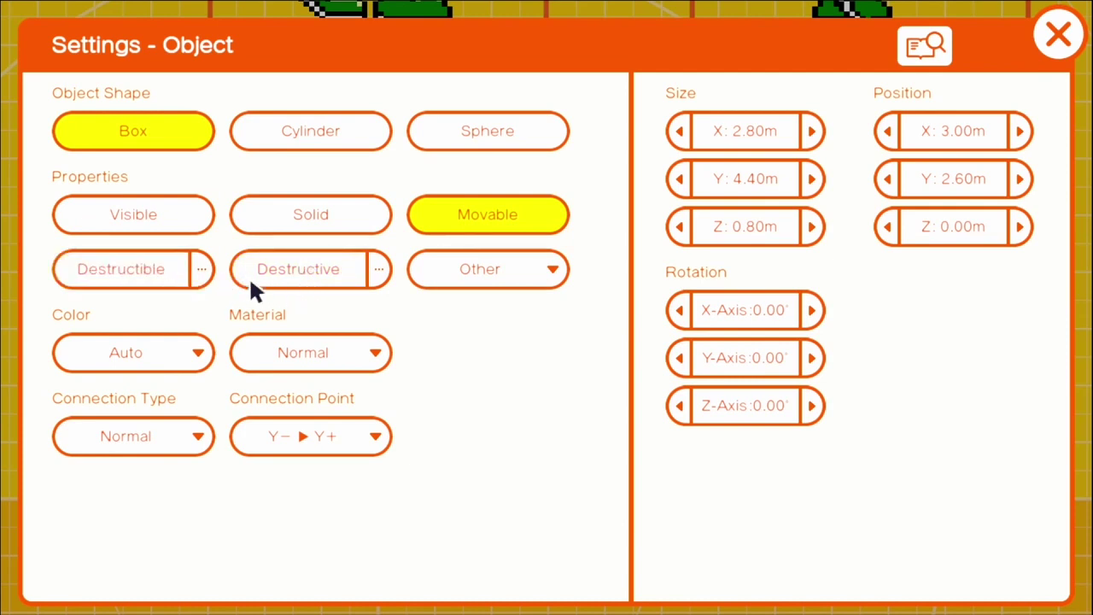
{"action": "key", "text": "Escape"}
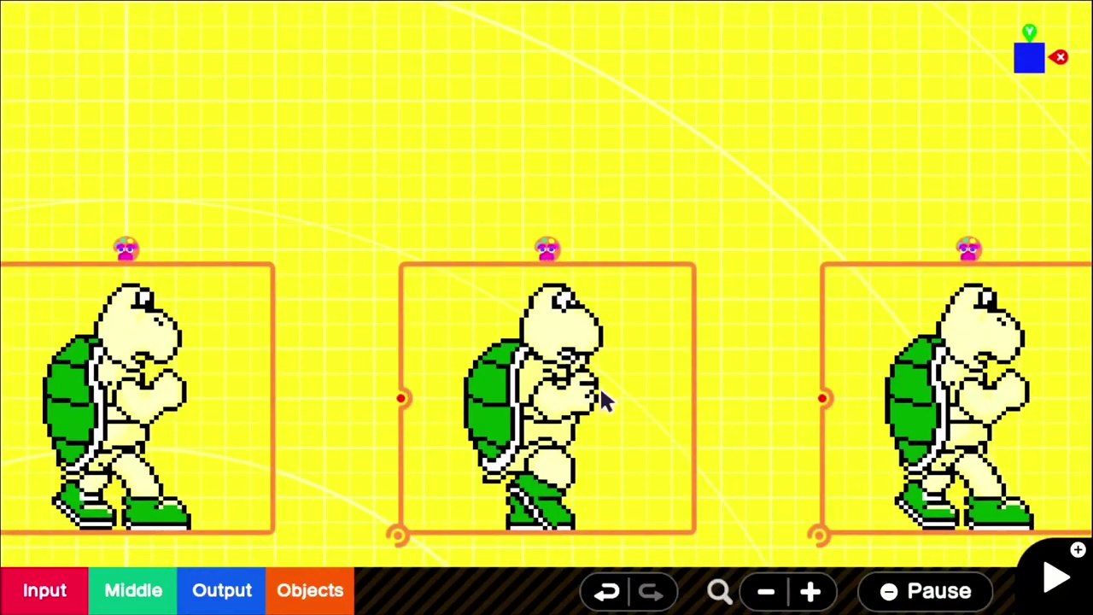
Add an Input > Constant nodon and place it above the turtle objects
{"action": "scroll", "coordinate": [561, 378], "scroll_direction": "up", "scroll_amount": 3}
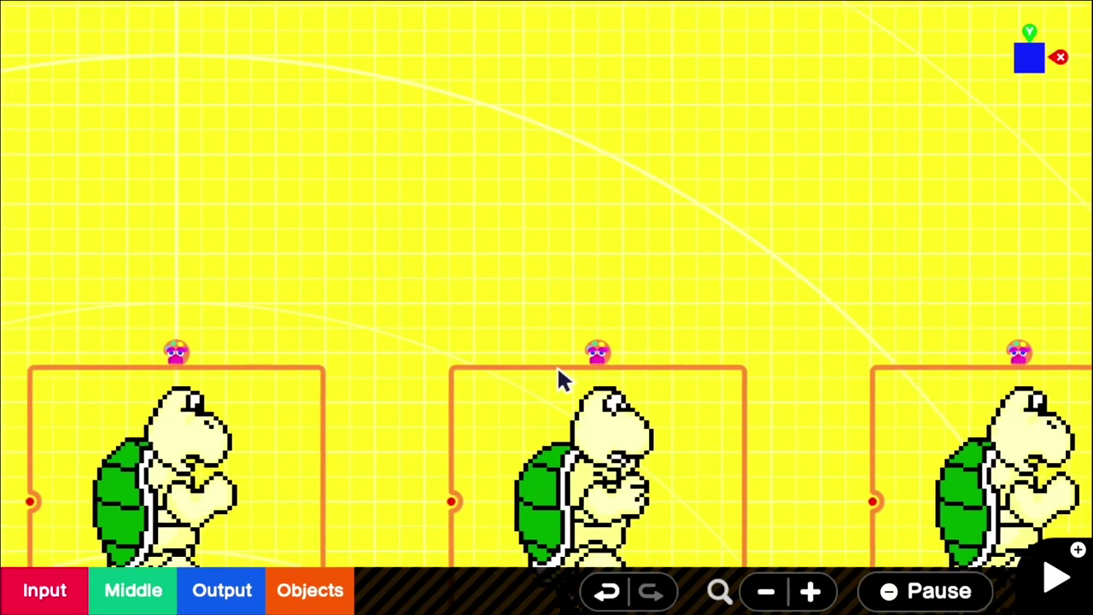
{"action": "left_click", "coordinate": [91, 597]}
{"action": "left_click", "coordinate": [48, 593]}
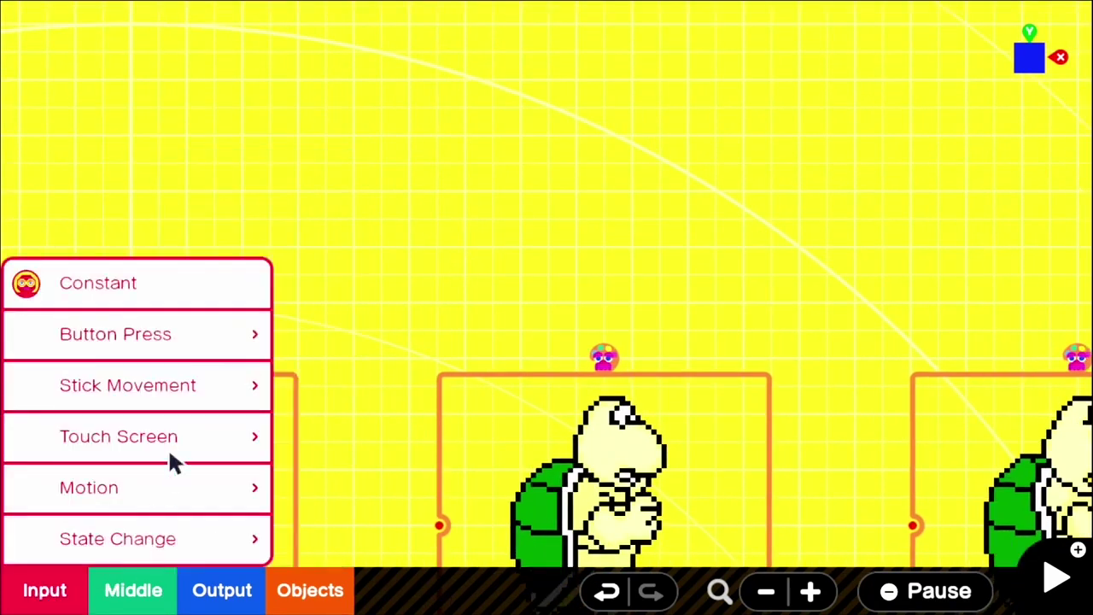
{"action": "left_click", "coordinate": [98, 288]}
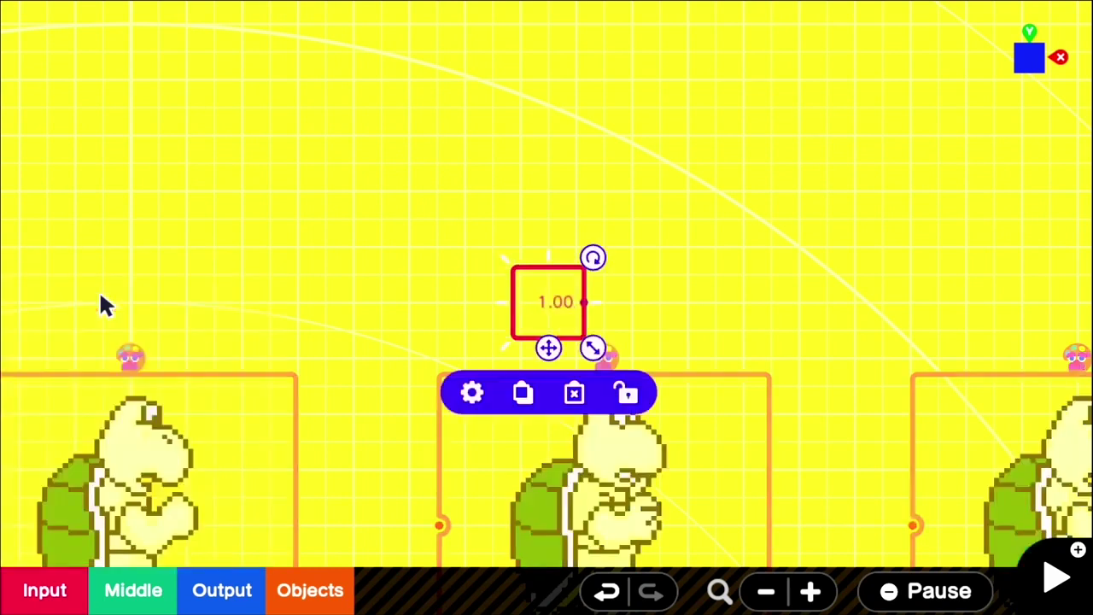
{"action": "left_click_drag", "start_coordinate": [562, 309], "coordinate": [563, 166]}
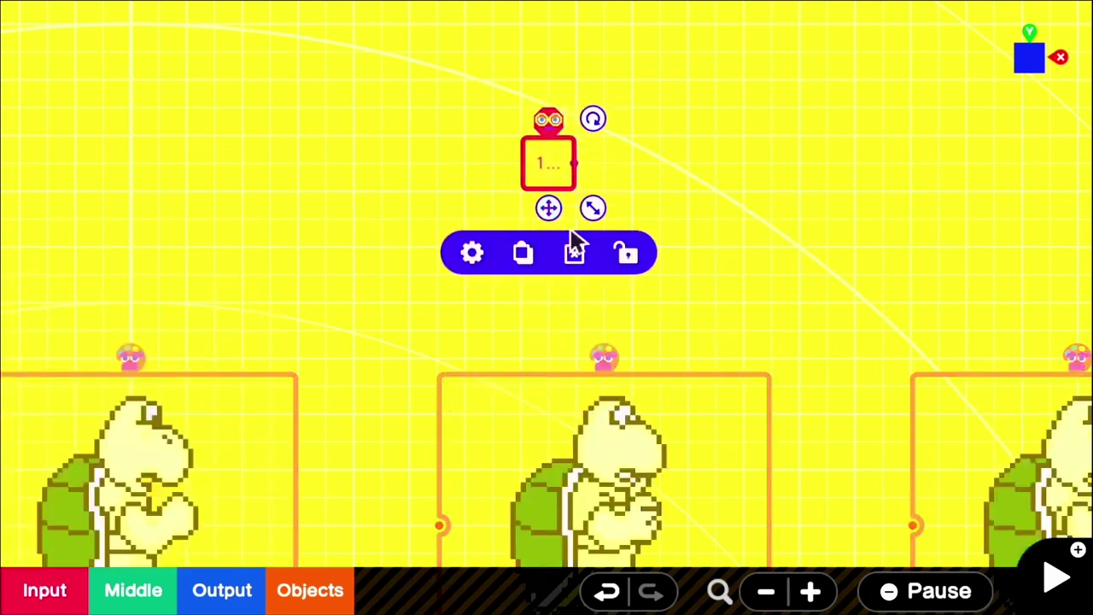
Set the Constant nodon's output value to 0.1
{"action": "left_click", "coordinate": [476, 253]}
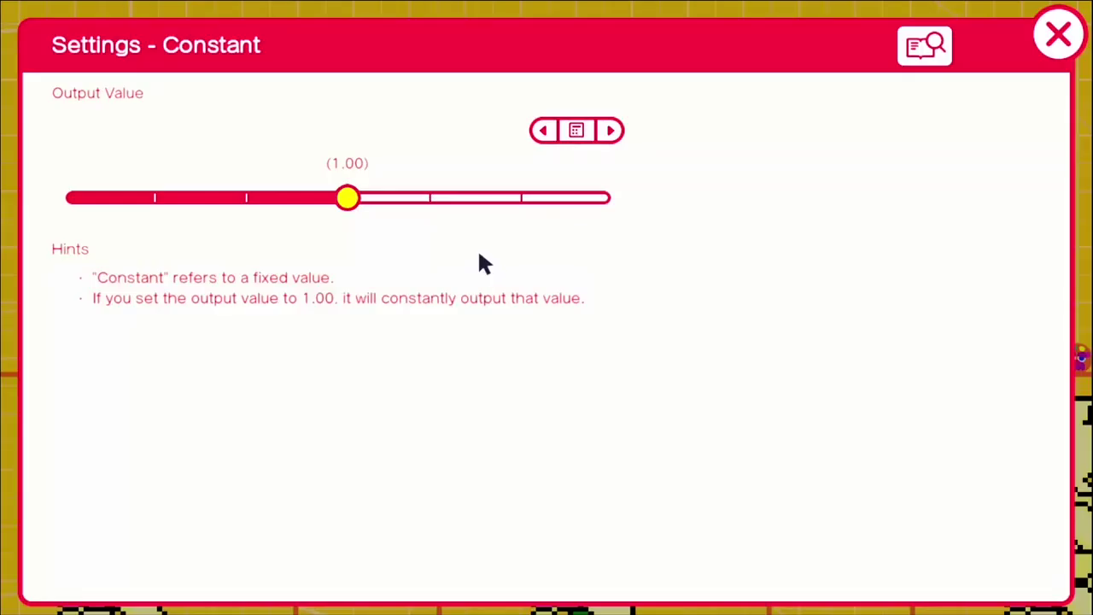
{"action": "left_click", "coordinate": [577, 131]}
{"action": "left_click", "coordinate": [525, 466]}
{"action": "left_click", "coordinate": [418, 408]}
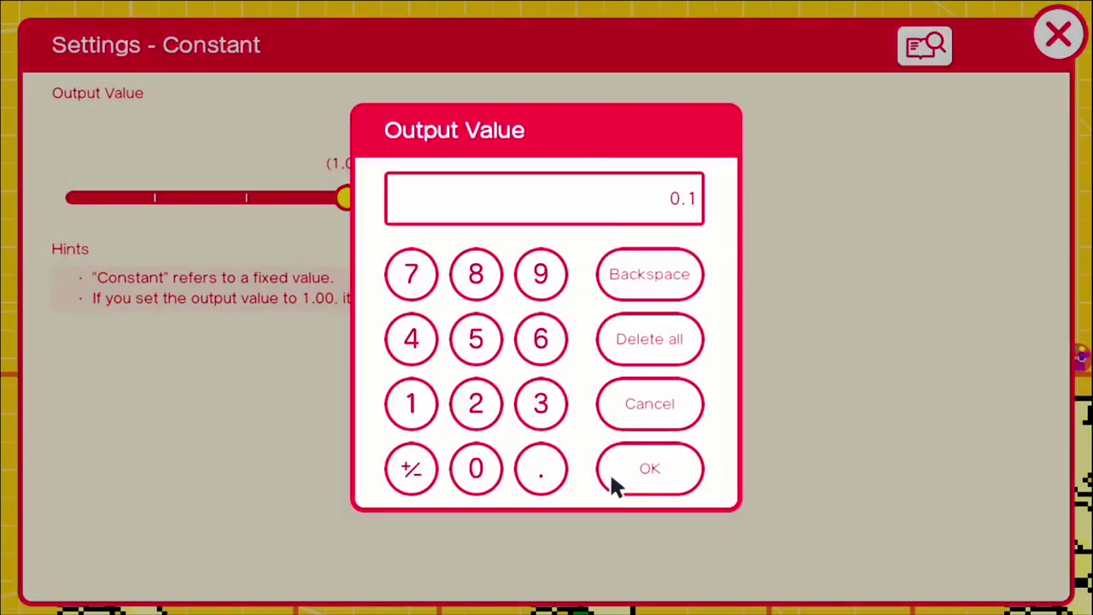
{"action": "left_click", "coordinate": [608, 475]}
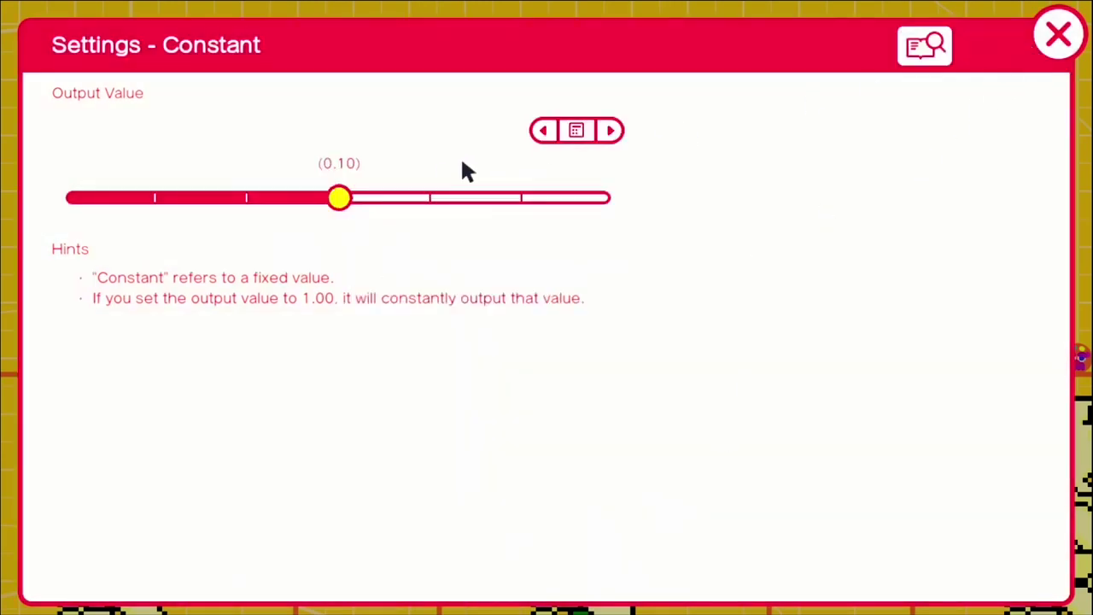
{"action": "left_click", "coordinate": [1058, 34]}
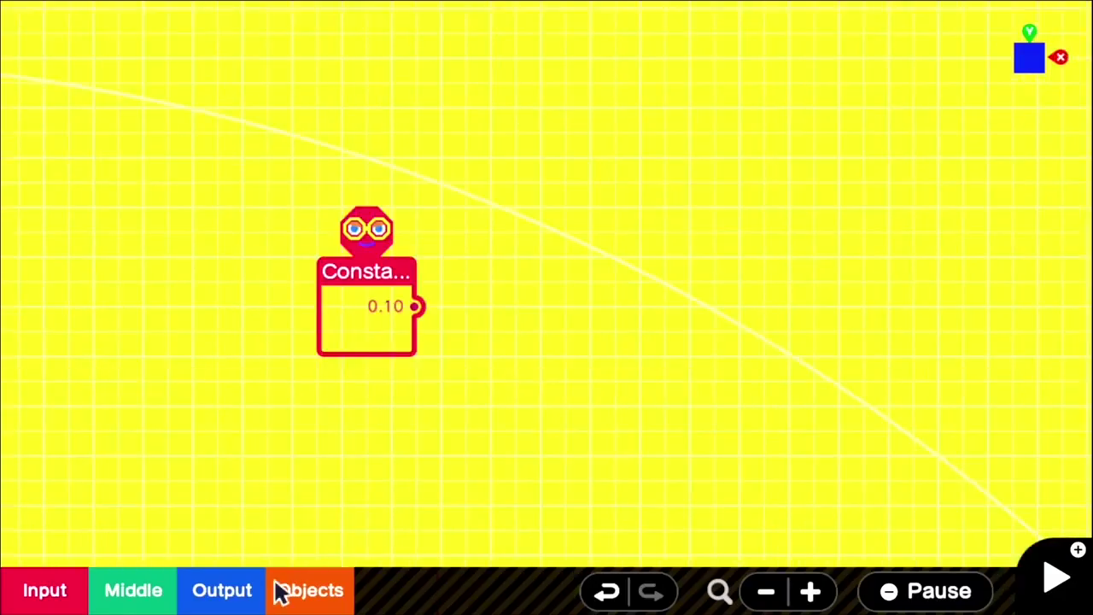
Add a Counter nodon fed by the Constant's 0.10 output and open its settings
{"action": "left_click", "coordinate": [137, 602]}
{"action": "left_click", "coordinate": [211, 402]}
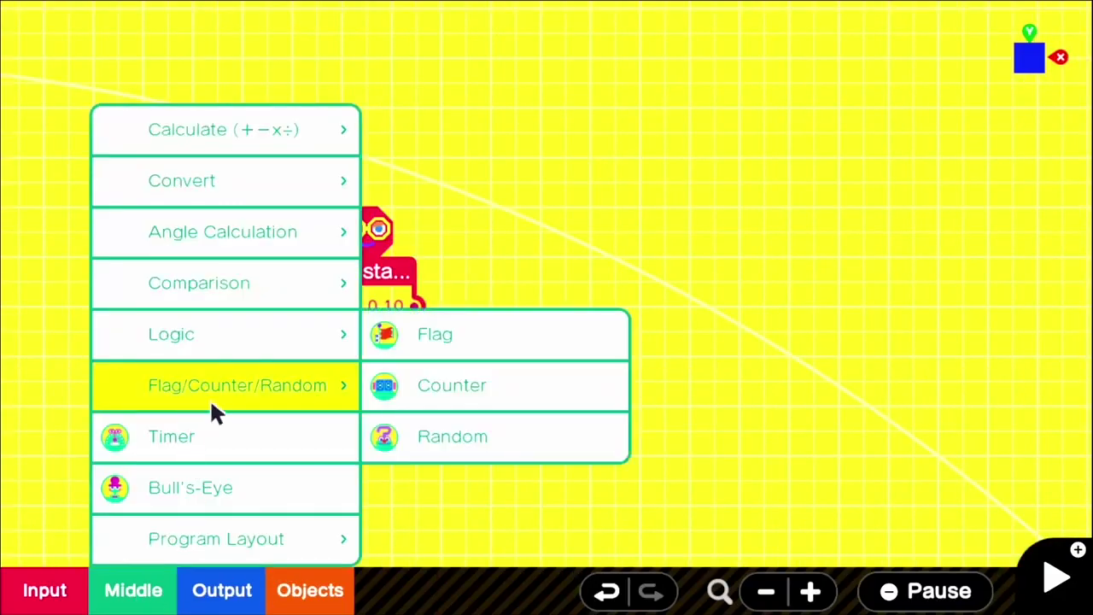
{"action": "left_click", "coordinate": [452, 385]}
{"action": "left_click_drag", "start_coordinate": [418, 306], "coordinate": [494, 303]}
{"action": "scroll", "coordinate": [555, 386], "scroll_direction": "up", "scroll_amount": 2}
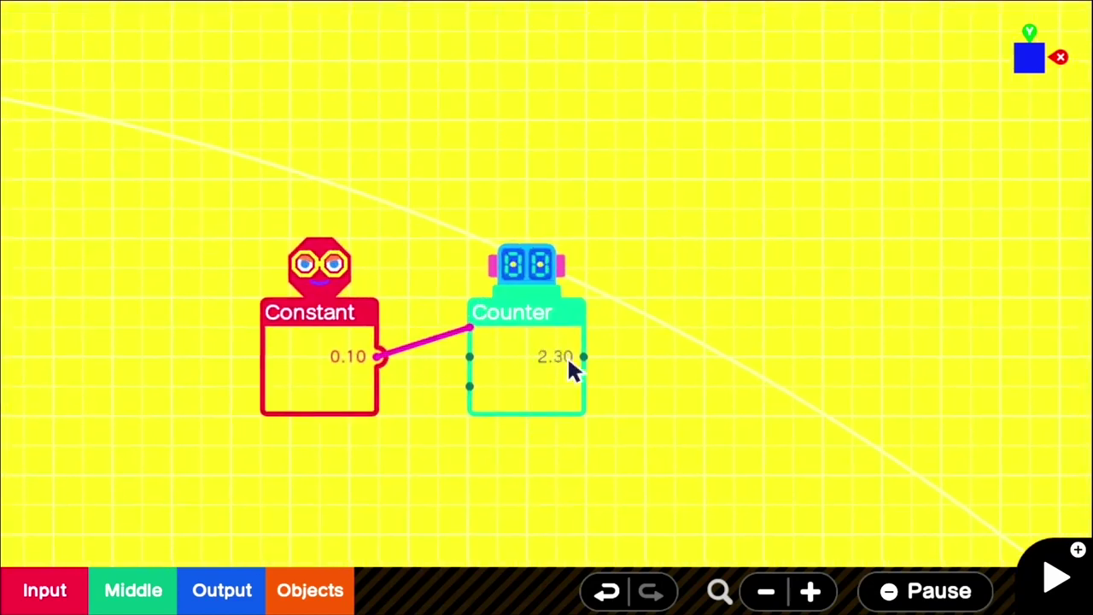
{"action": "left_click", "coordinate": [551, 391]}
{"action": "left_click", "coordinate": [447, 474]}
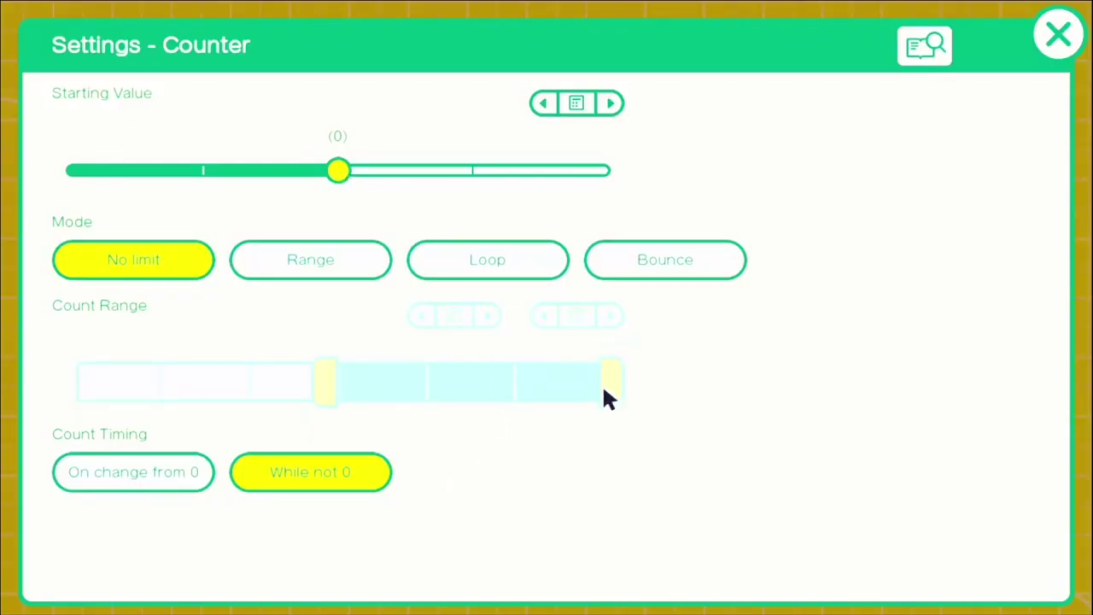
Switch the Counter to Bounce mode with its count range narrowed to 0–2
{"action": "left_click", "coordinate": [646, 262]}
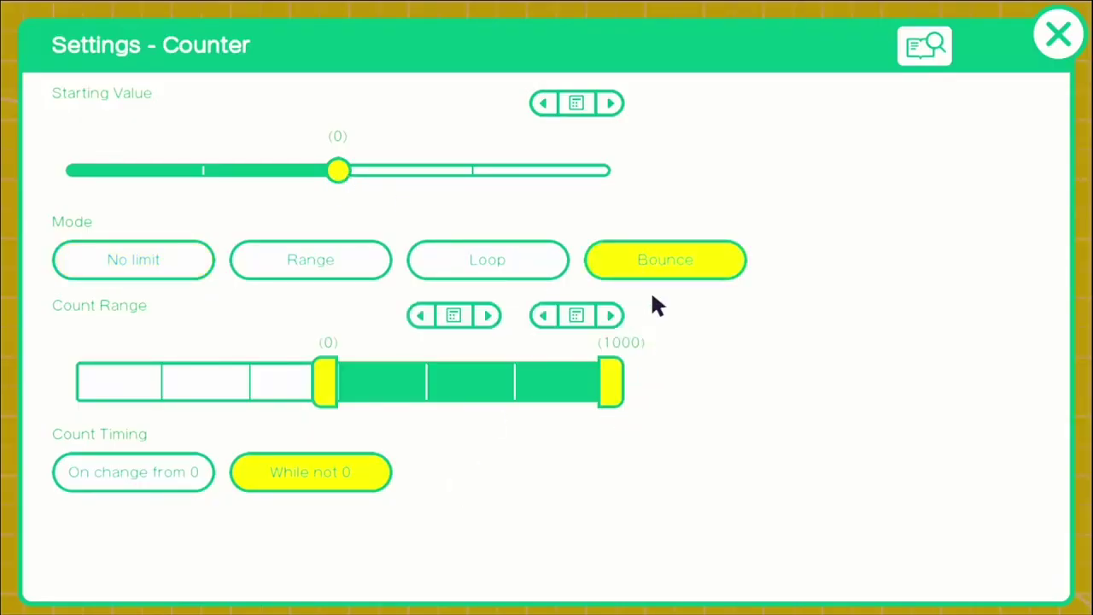
{"action": "left_click_drag", "start_coordinate": [619, 376], "coordinate": [376, 415]}
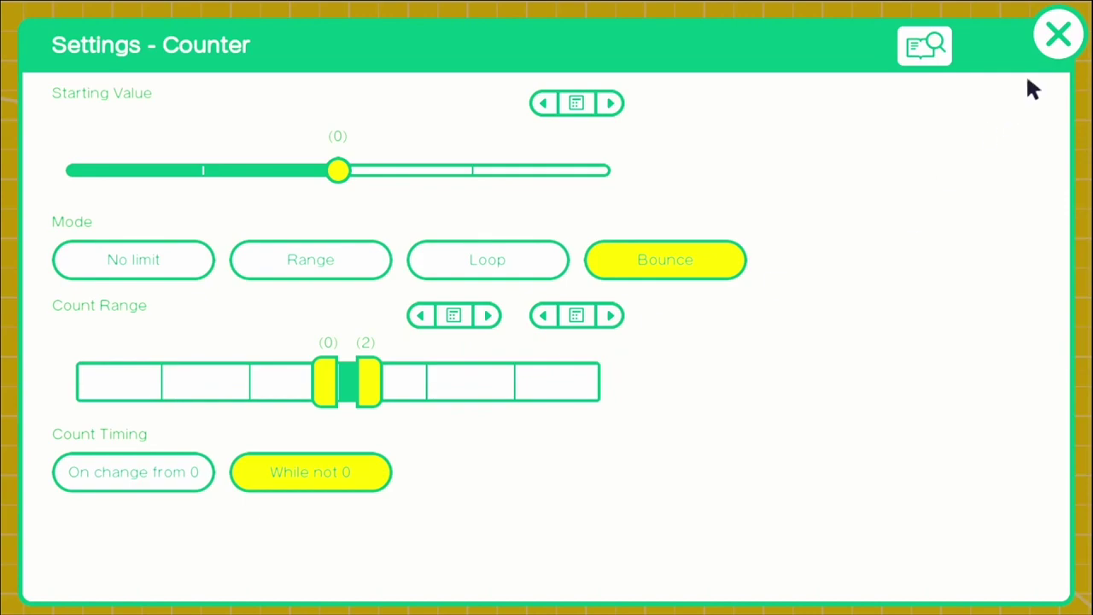
{"action": "left_click", "coordinate": [1058, 34]}
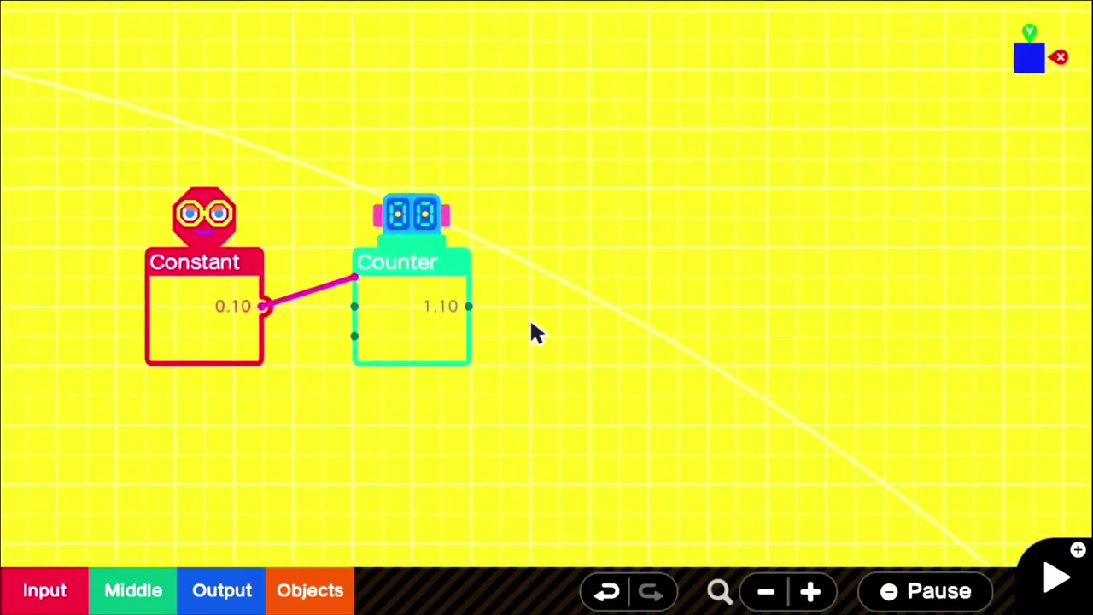
Add a Digitize nodon beside the Counter and wire the Counter's output into it
{"action": "key", "text": "2"}
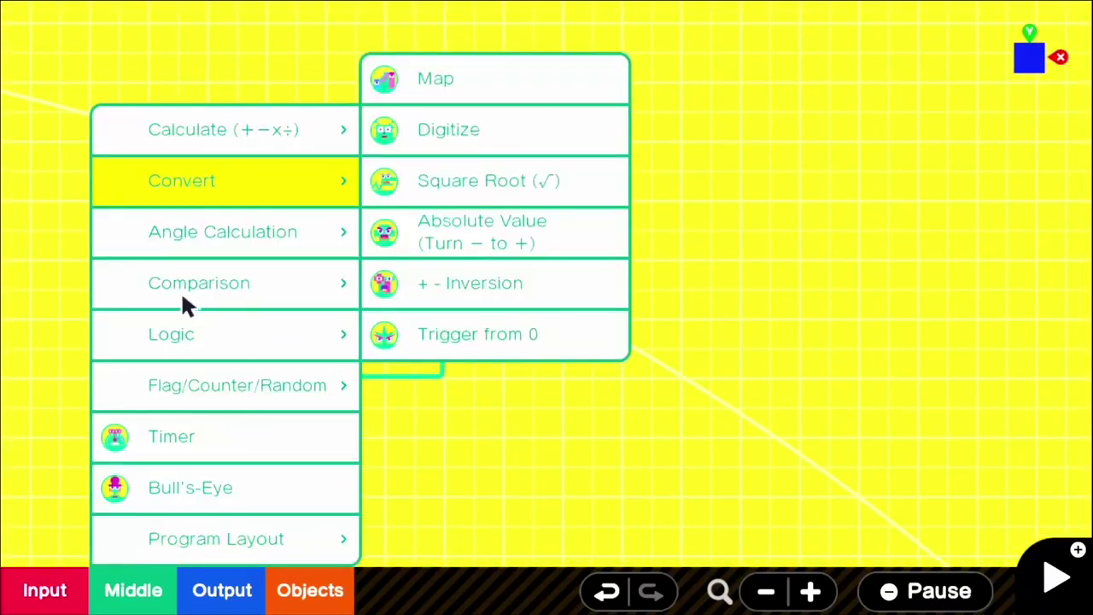
{"action": "left_click", "coordinate": [448, 131]}
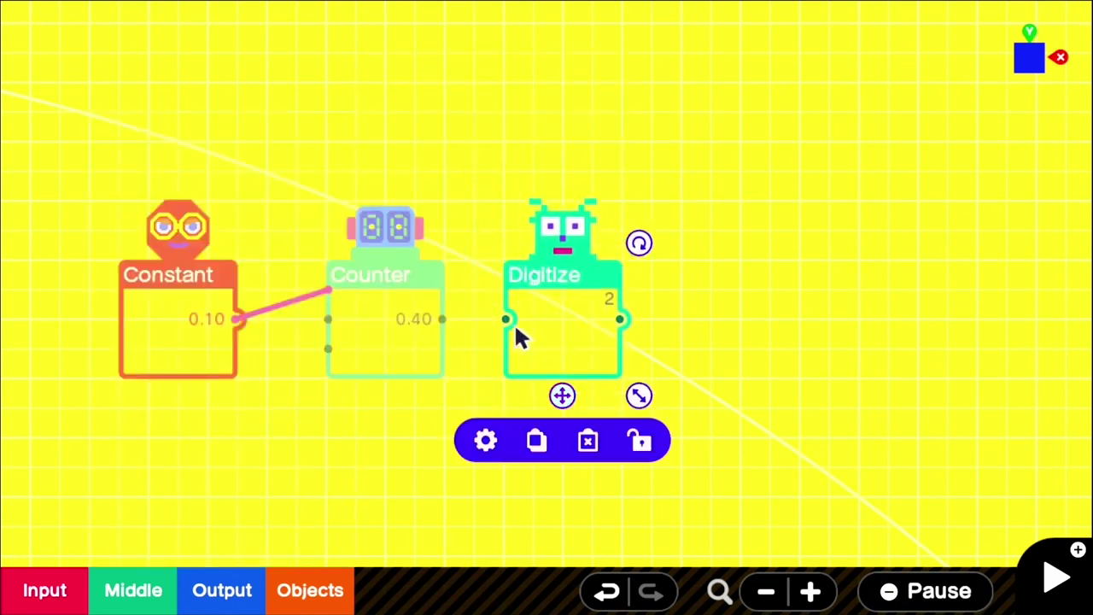
{"action": "left_click_drag", "start_coordinate": [444, 319], "coordinate": [507, 320]}
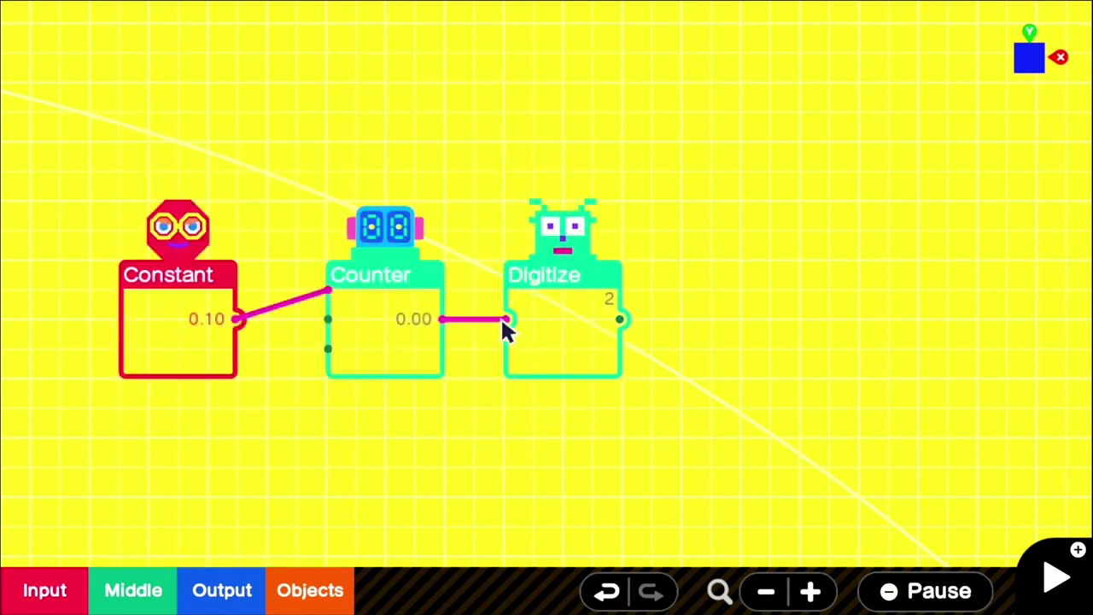
{"action": "scroll", "coordinate": [536, 427], "scroll_direction": "down", "scroll_amount": 4}
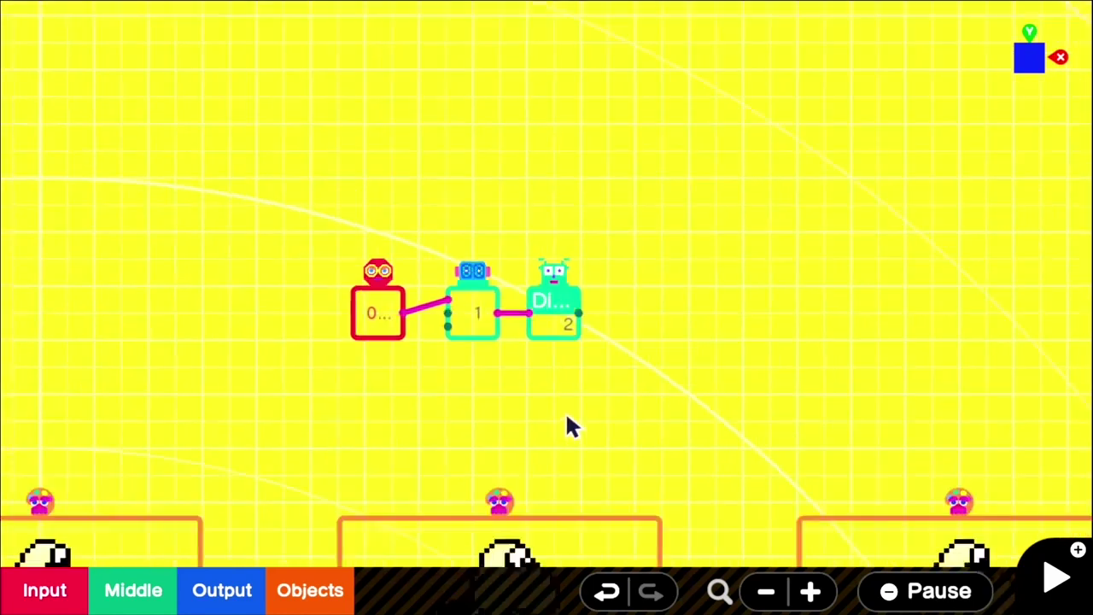